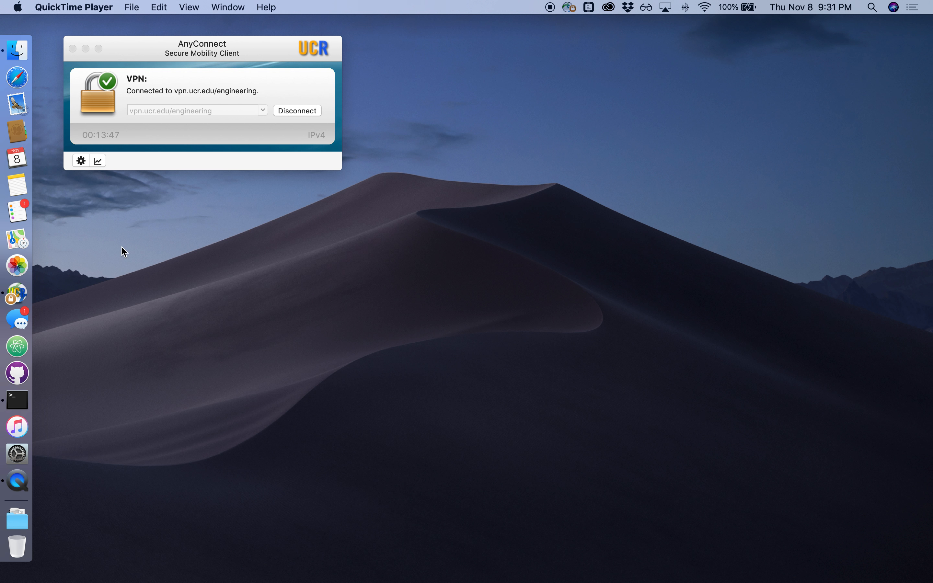
Launch COMSOL Multiphysics from the system search
key(super+space)
text(com)
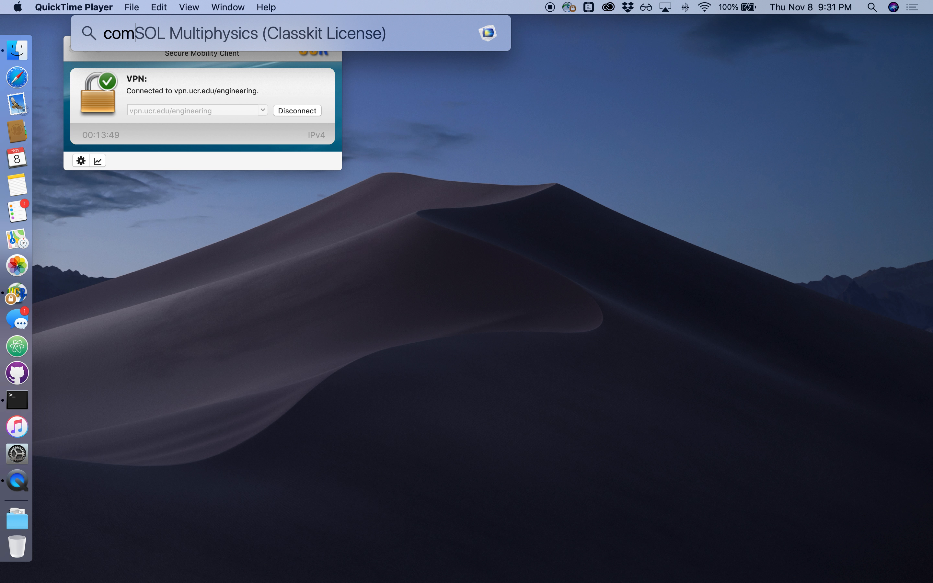
key(Return)
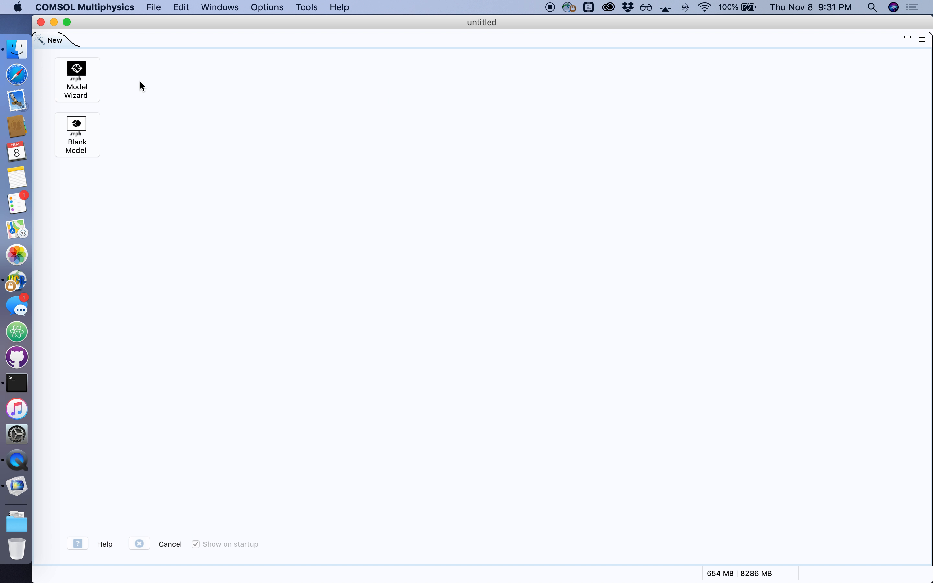
Start a 2D model in the Model Wizard and add the Laminar Flow (spf) physics interface
click(84, 77)
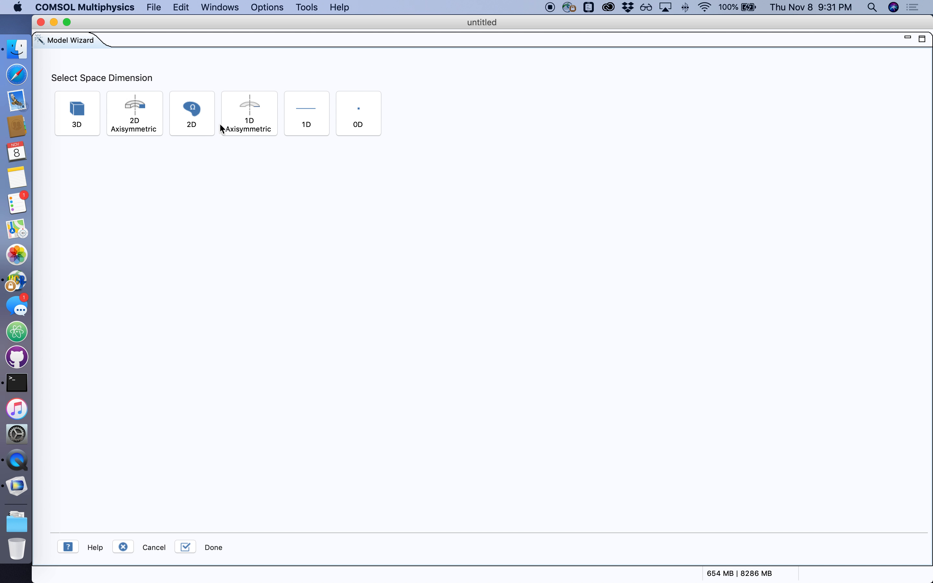
click(195, 118)
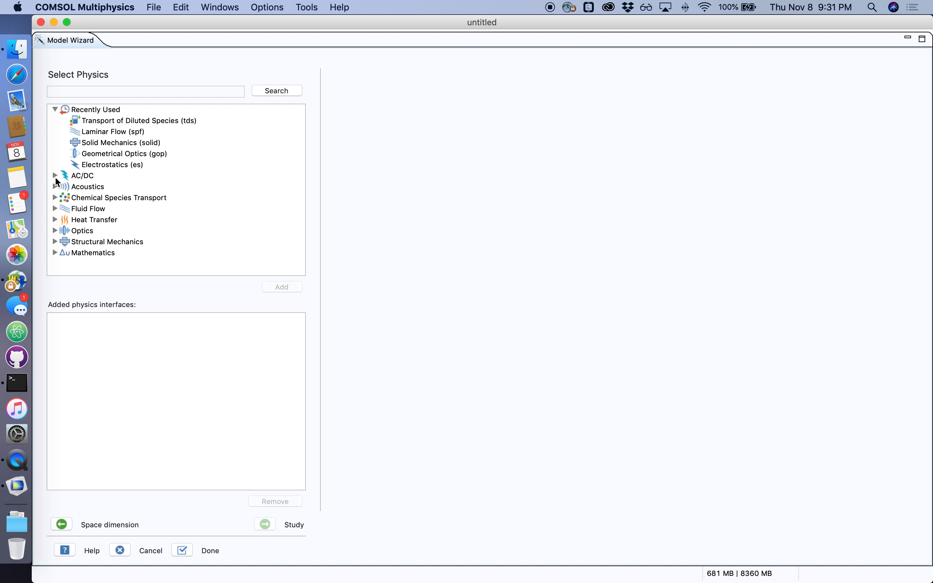
click(55, 209)
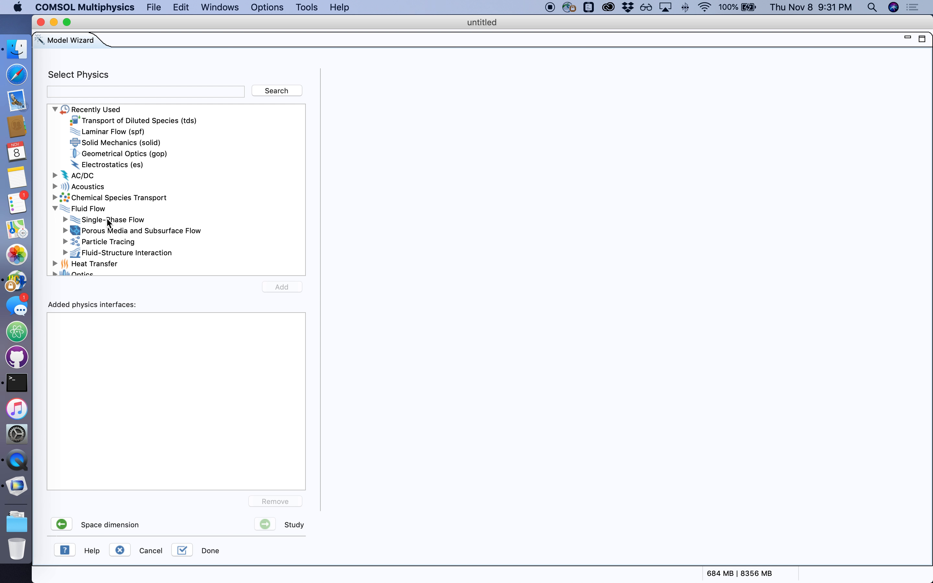
double_click(109, 223)
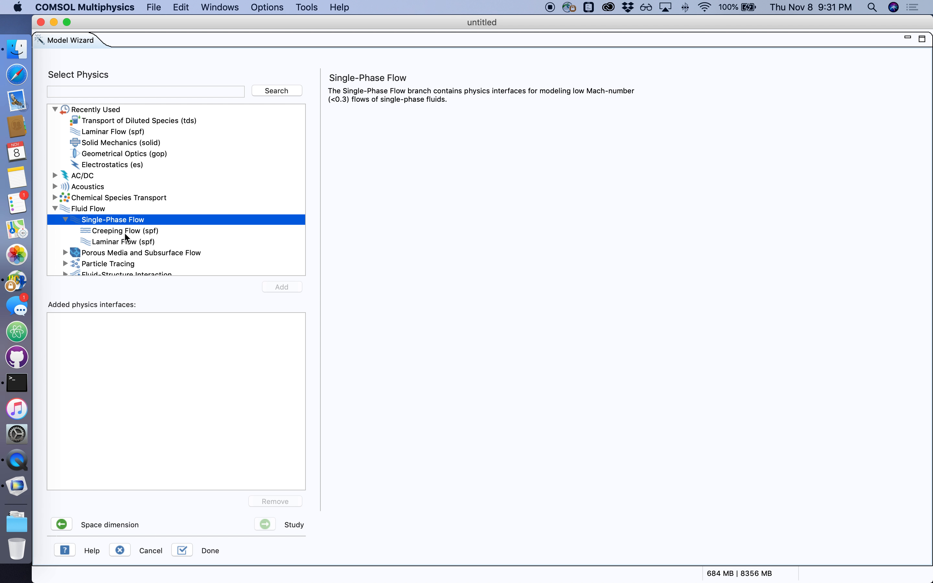
click(120, 242)
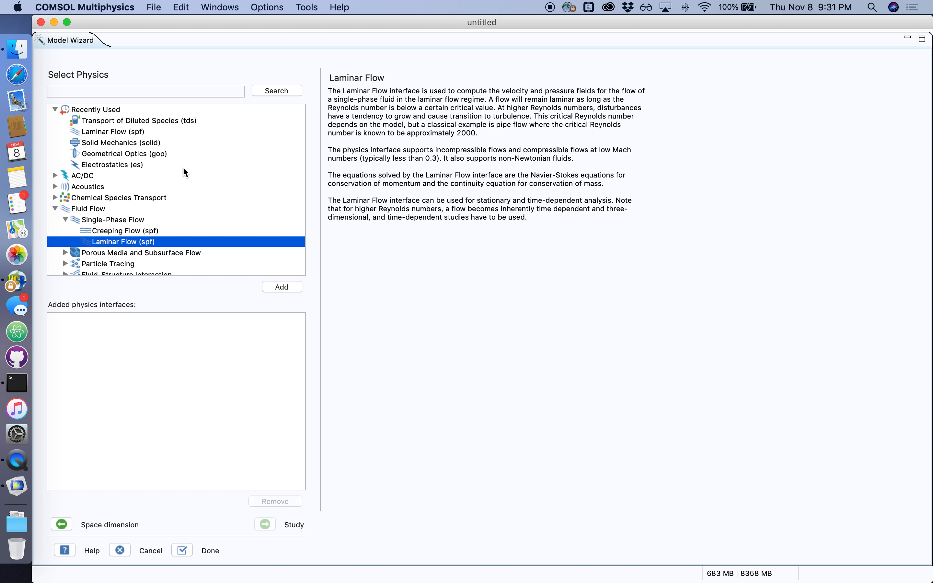
click(287, 290)
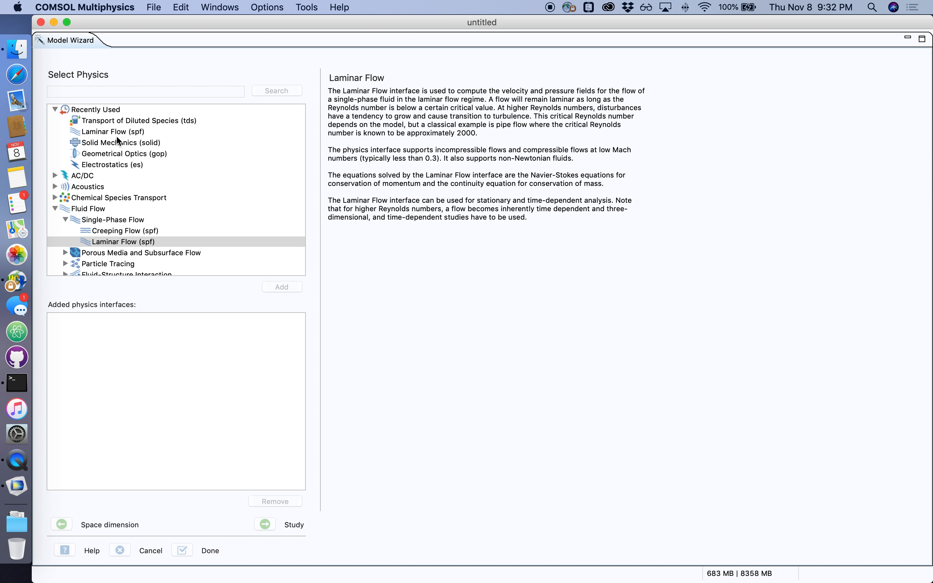
Add the Transport of Diluted Species (tds) interface and finish the wizard with a Stationary study
click(56, 198)
click(121, 208)
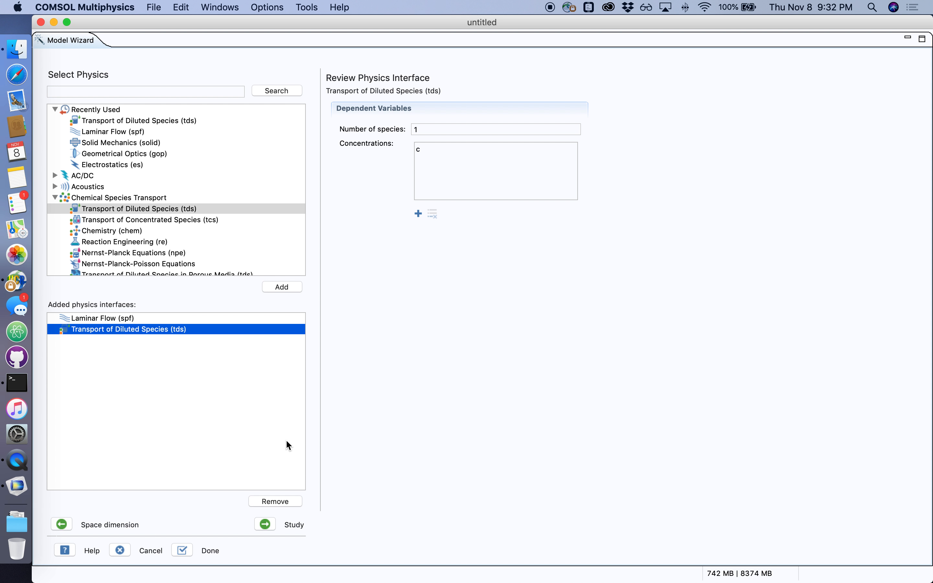
click(265, 524)
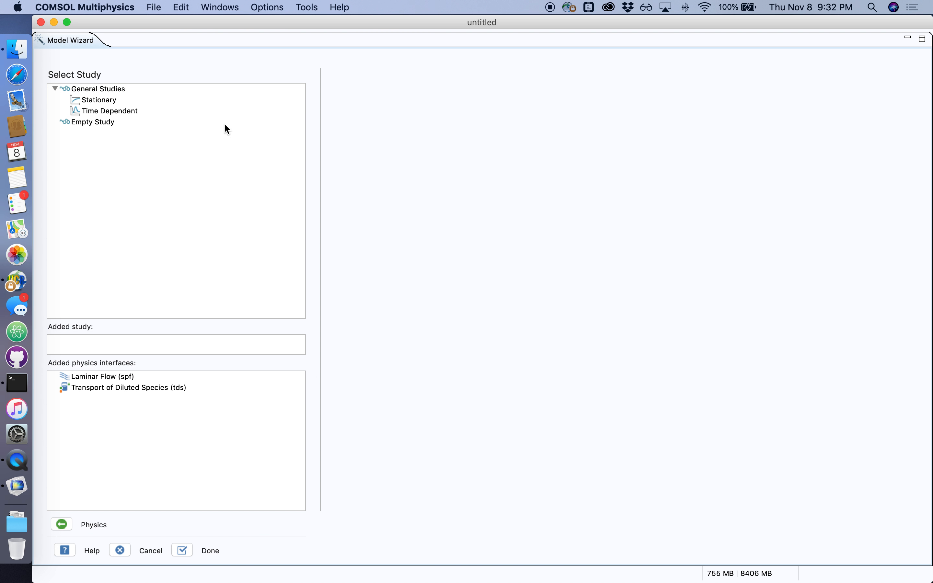
click(94, 99)
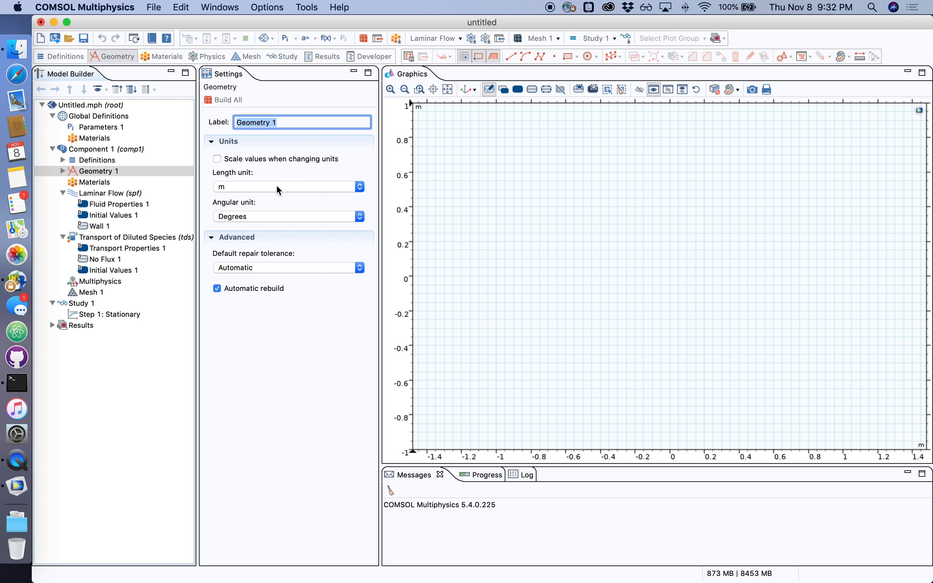
Set the geometry length unit to mm
click(258, 190)
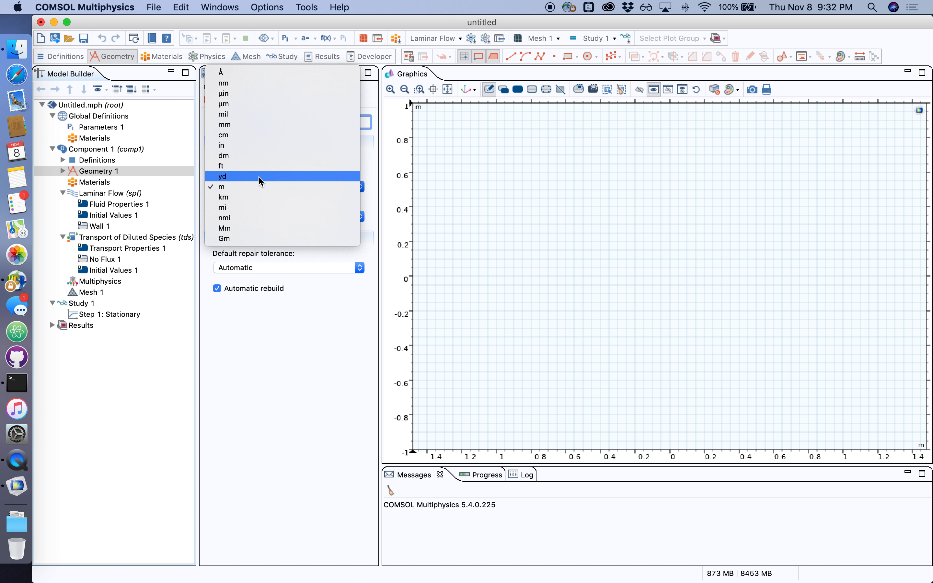
click(312, 128)
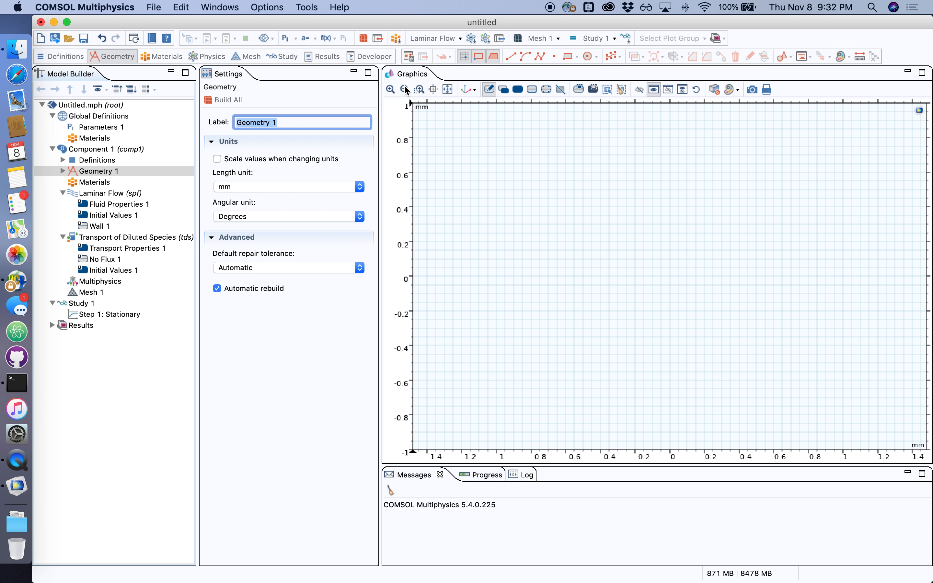
Draw a 1 mm by 1 mm rectangle with its corner at x -1.5, y 1
click(405, 92)
click(405, 90)
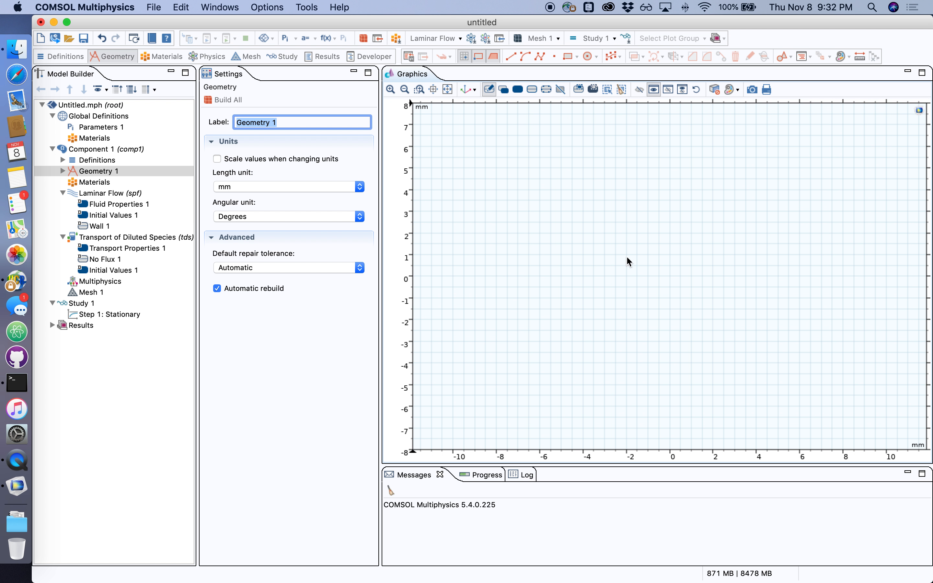
click(568, 56)
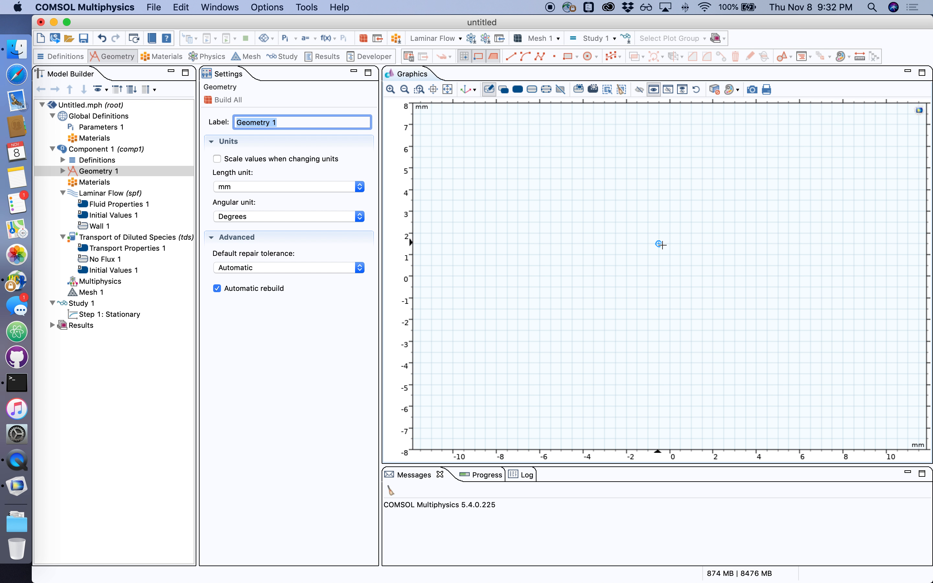
drag(629, 236, 659, 256)
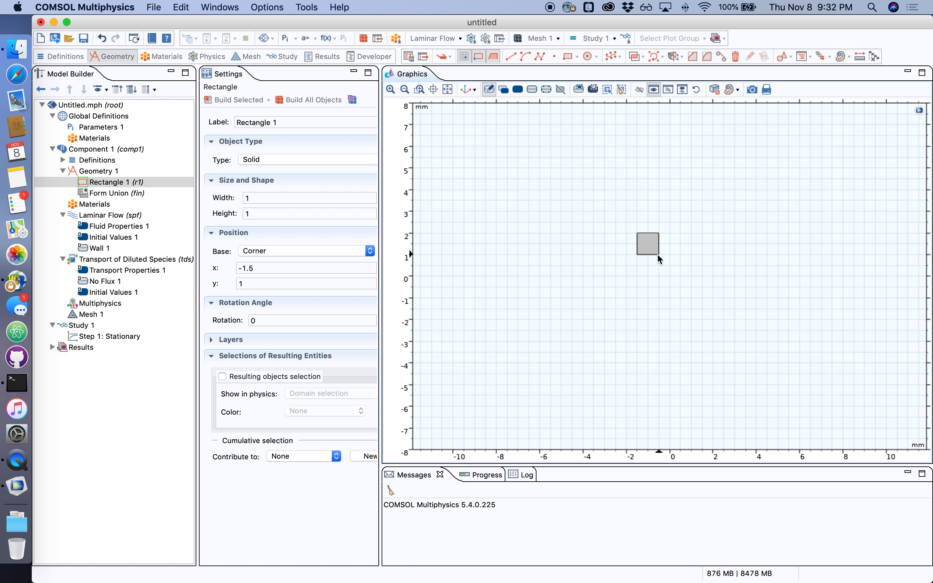
Draw a second rectangle about 2.5 mm by 1 mm adjoining the first one on its left
click(567, 56)
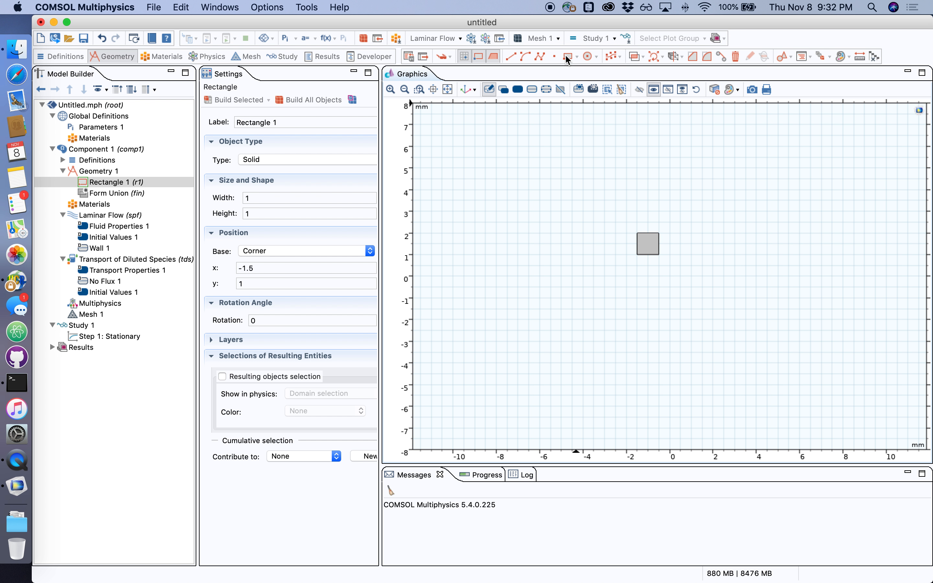
drag(638, 233, 580, 254)
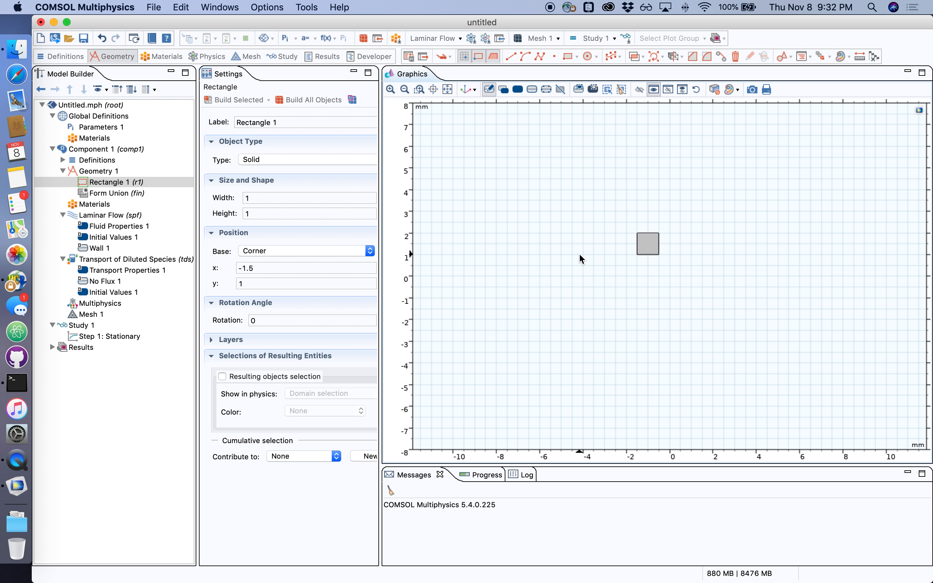
Draw a third rectangle about 2.5 mm by 1 mm adjoining the first one on its right
click(569, 57)
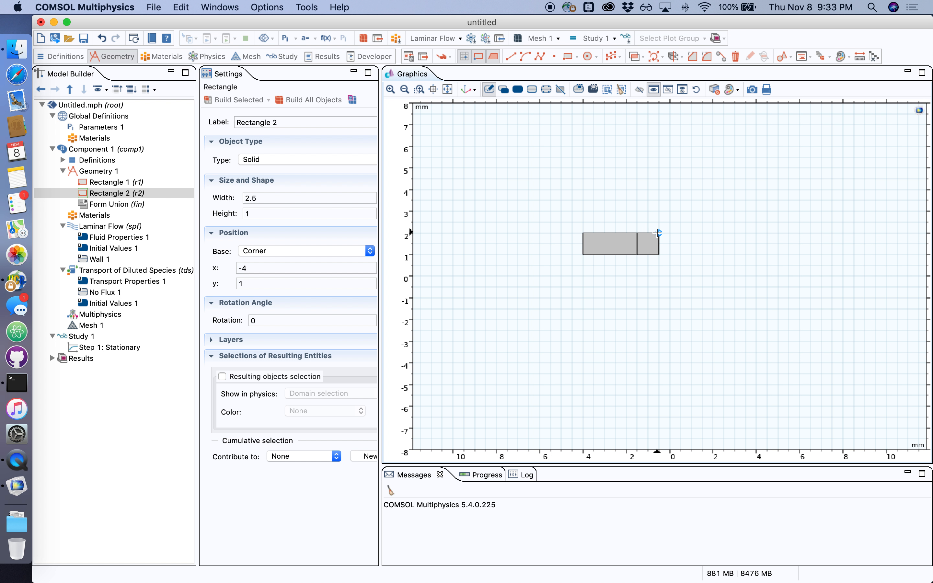
drag(659, 233, 714, 253)
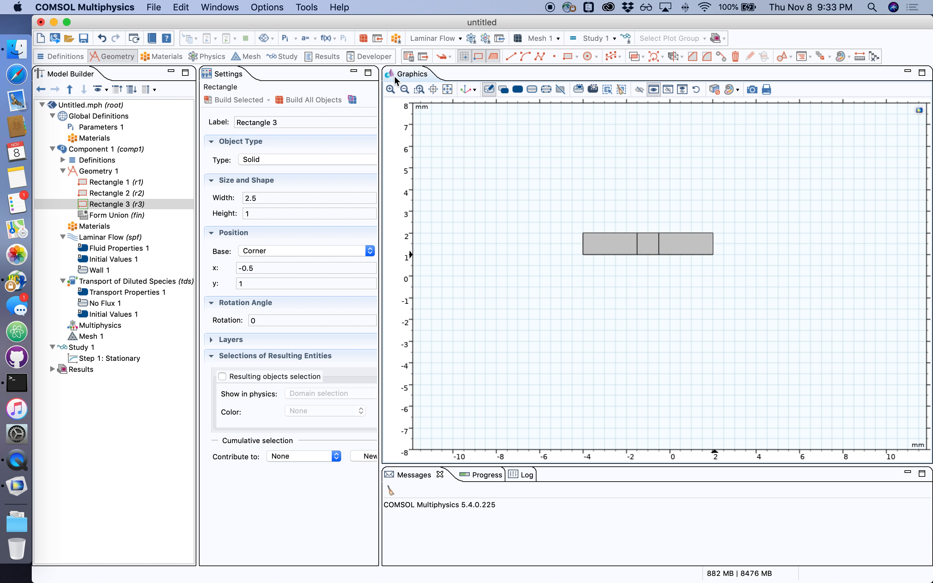
Add Water from the library's liquids to the component as the material for all domains
click(448, 89)
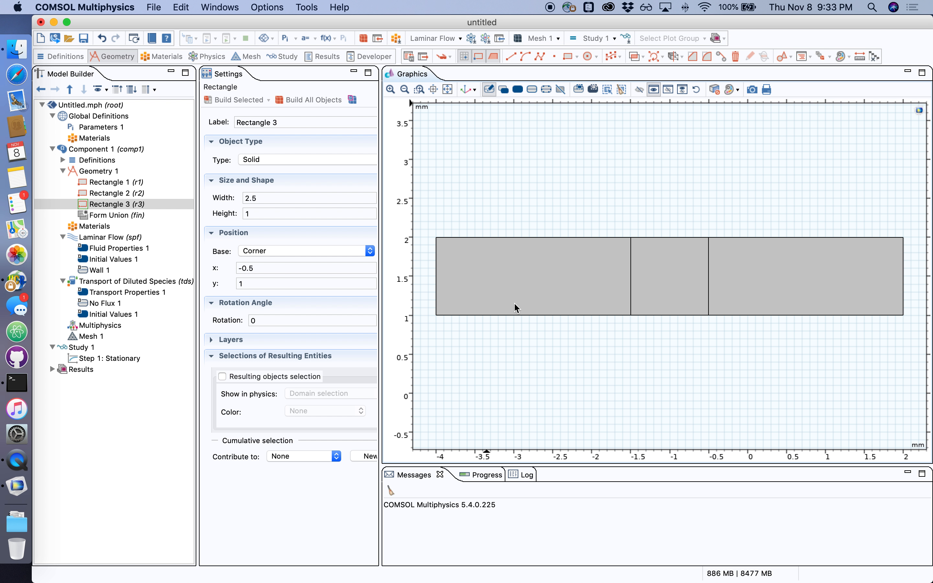
click(100, 229)
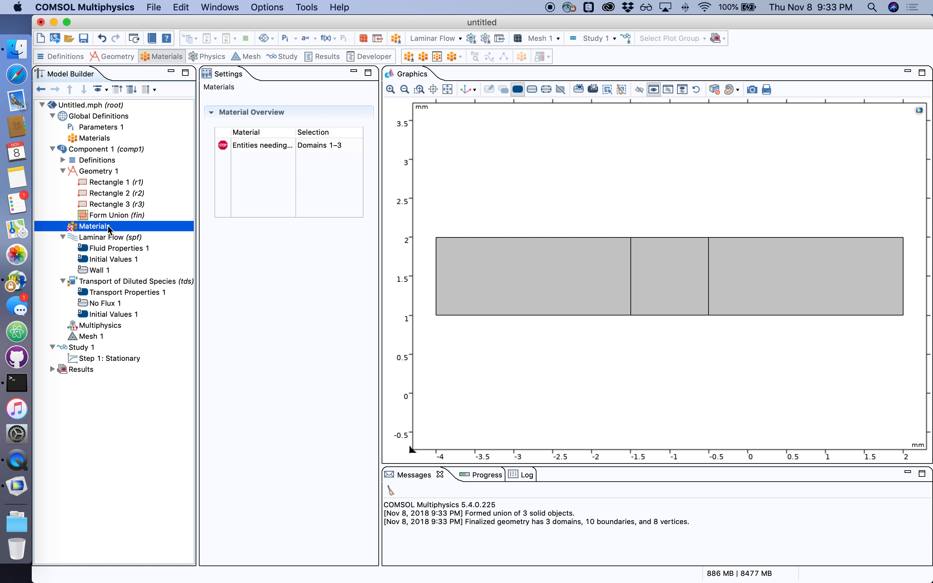
right_click(109, 227)
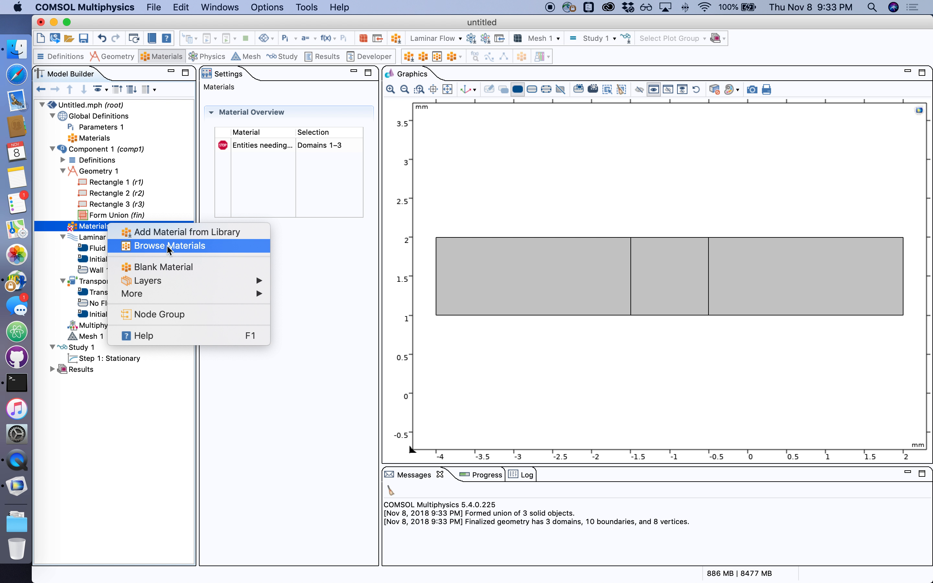
click(176, 233)
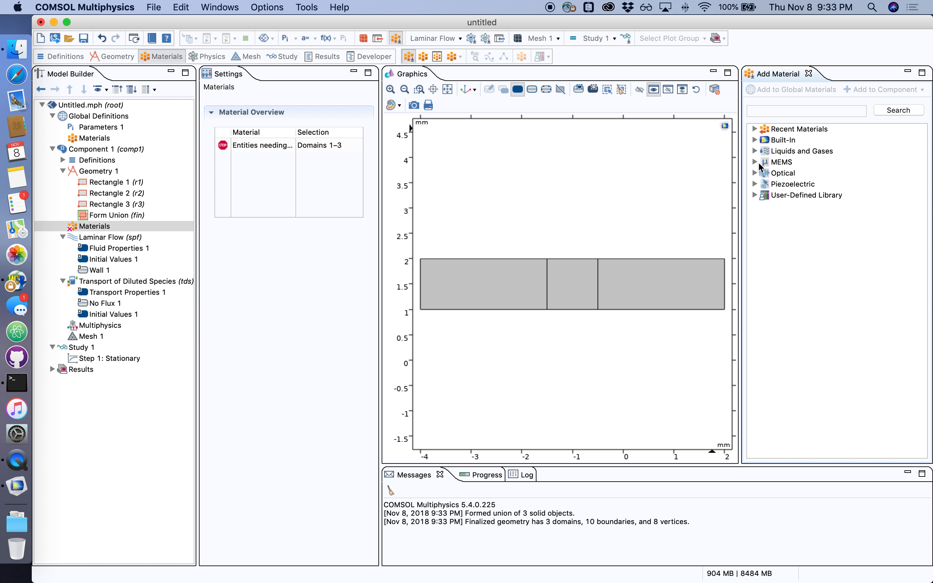
click(755, 150)
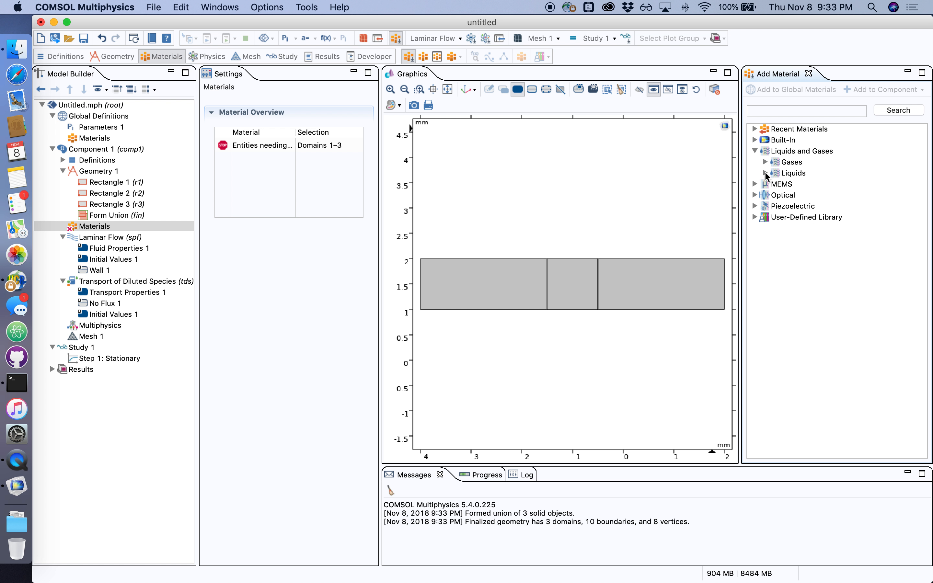
click(766, 172)
click(801, 292)
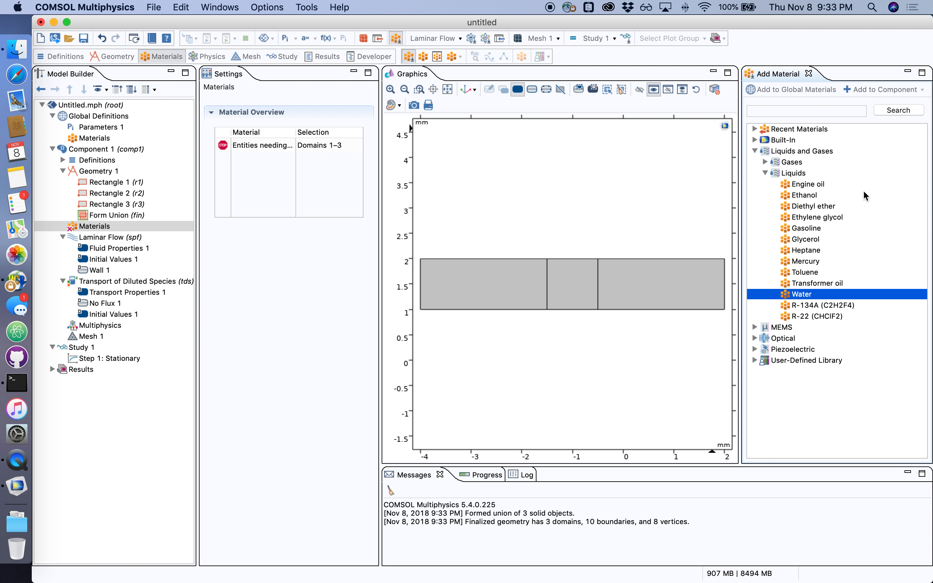
click(868, 89)
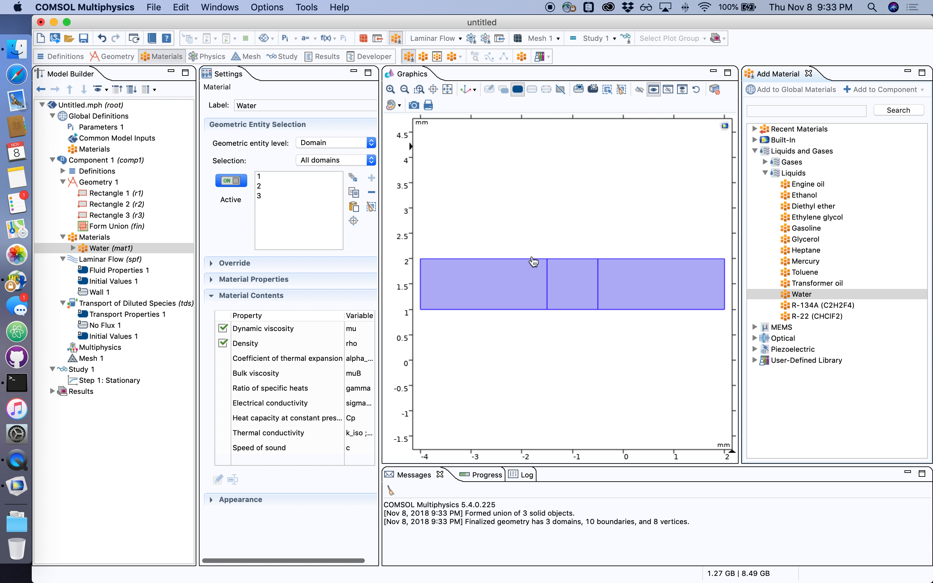
click(809, 74)
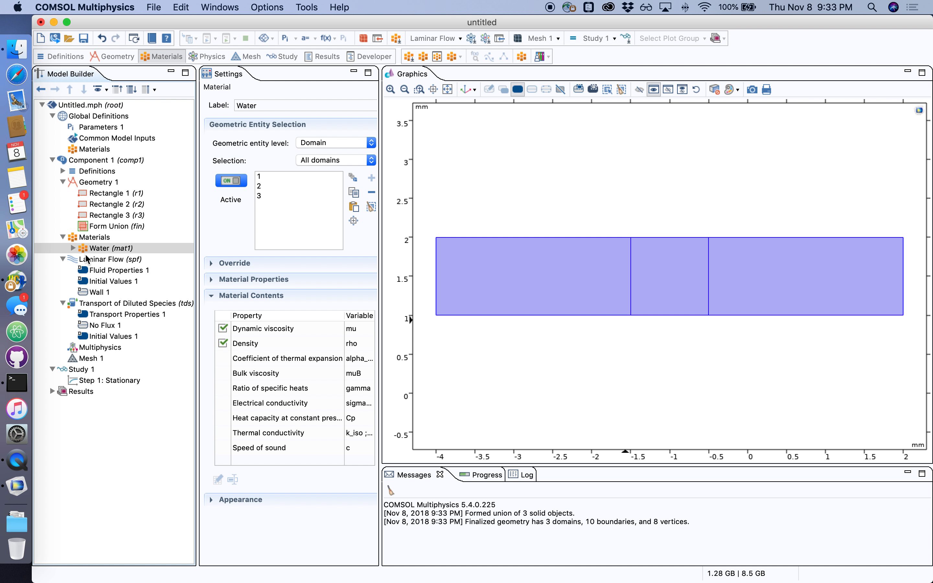
Review the Laminar Flow fluid properties, initial values and wall condition settings
click(101, 259)
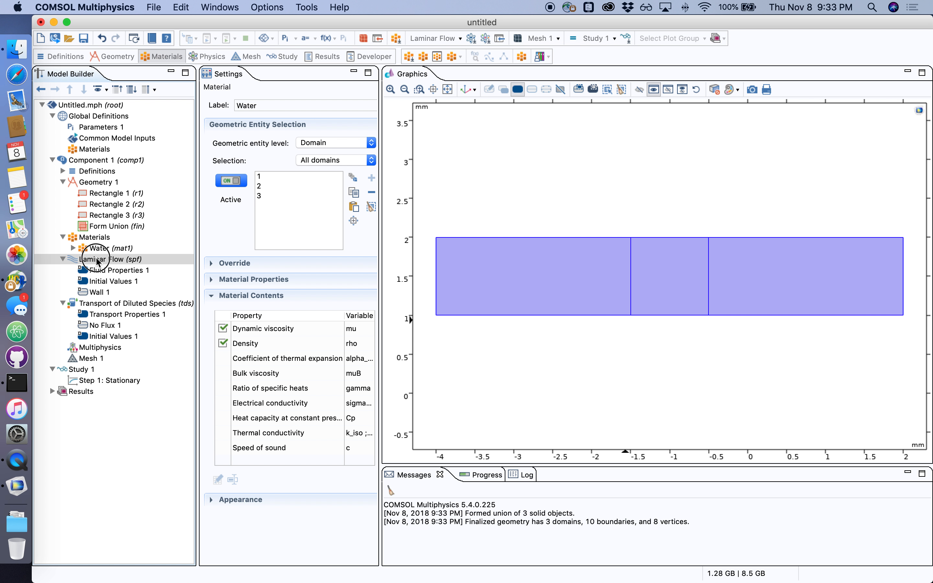
click(120, 271)
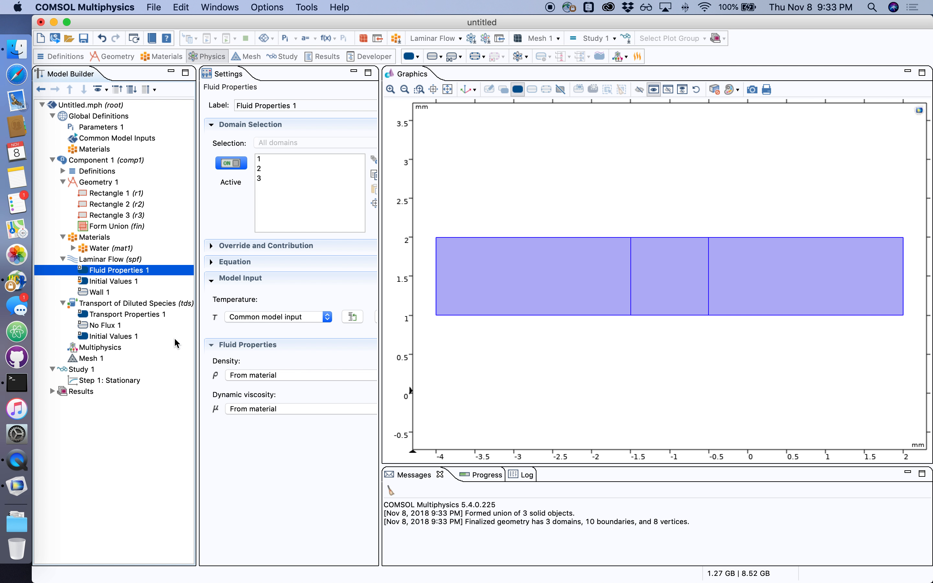
click(115, 282)
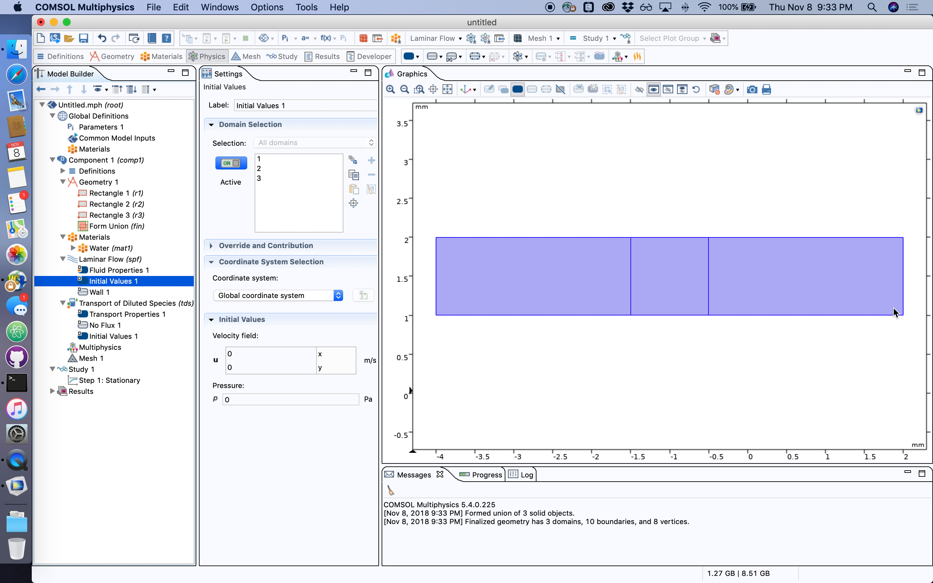
click(96, 295)
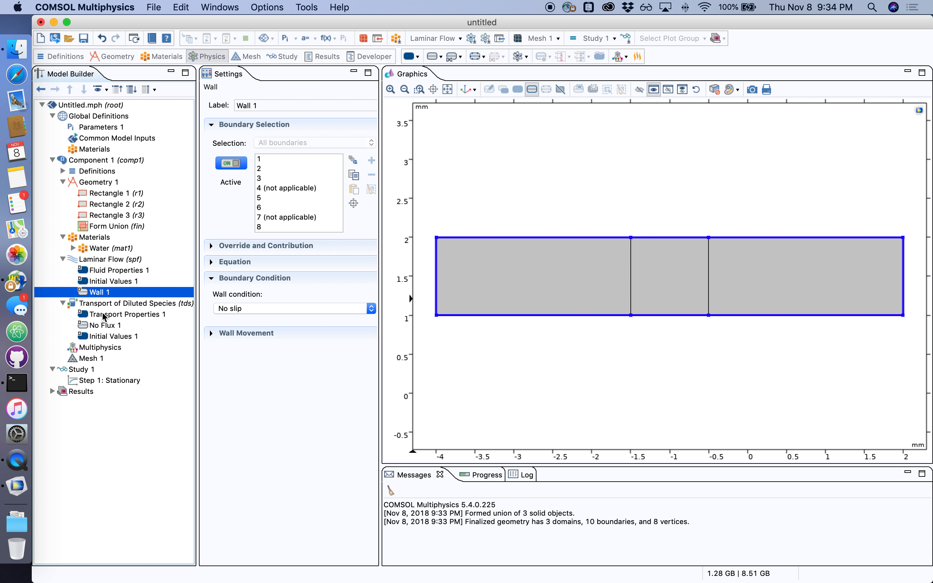
Set the transport properties' convection velocity field to Velocity field (spf)
click(115, 315)
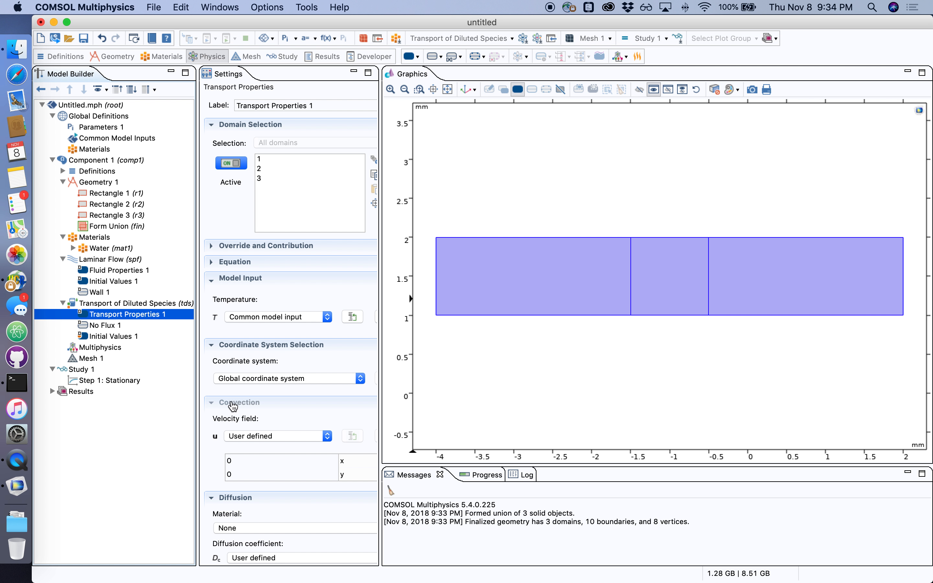
click(256, 437)
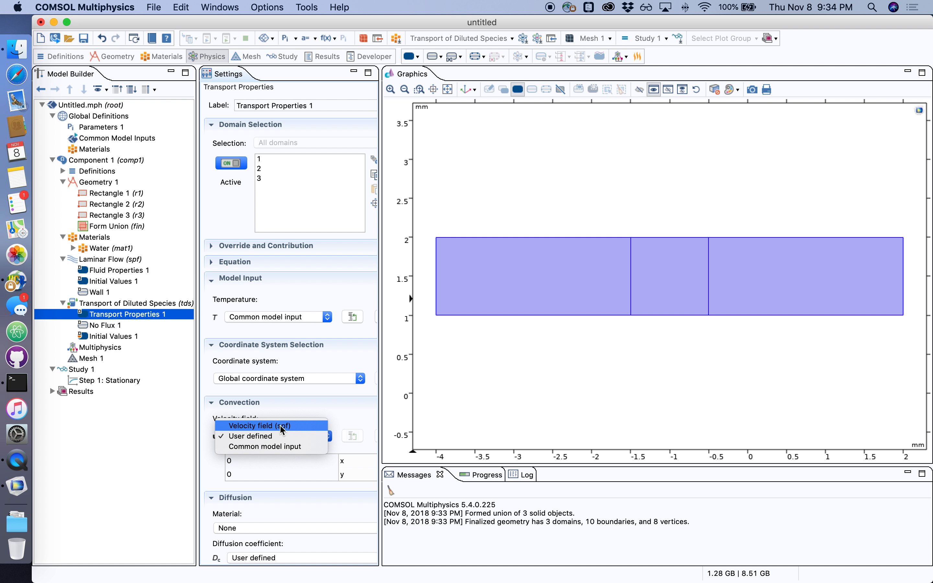
click(282, 427)
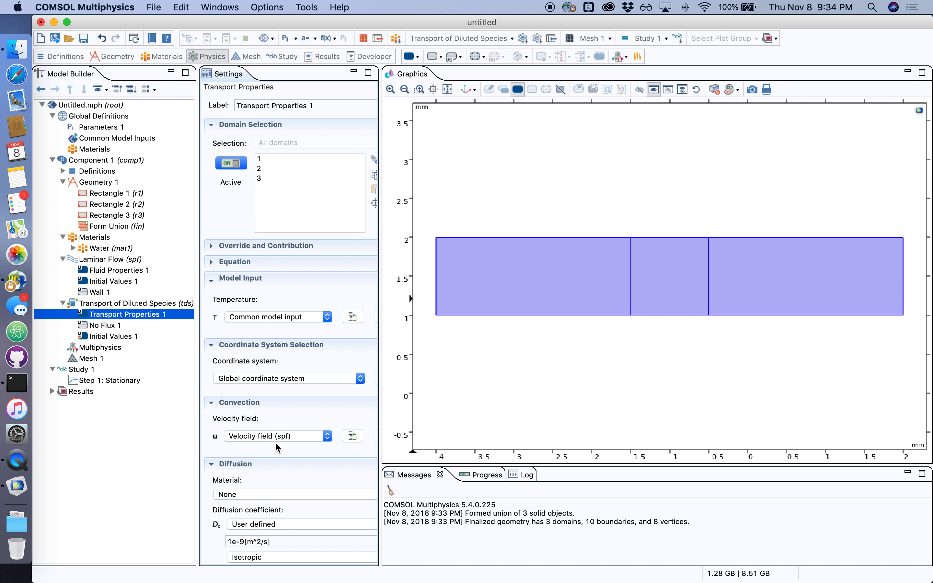
Review the species transport's No Flux and initial value settings, then build the physics-controlled mesh with Normal element size
click(103, 326)
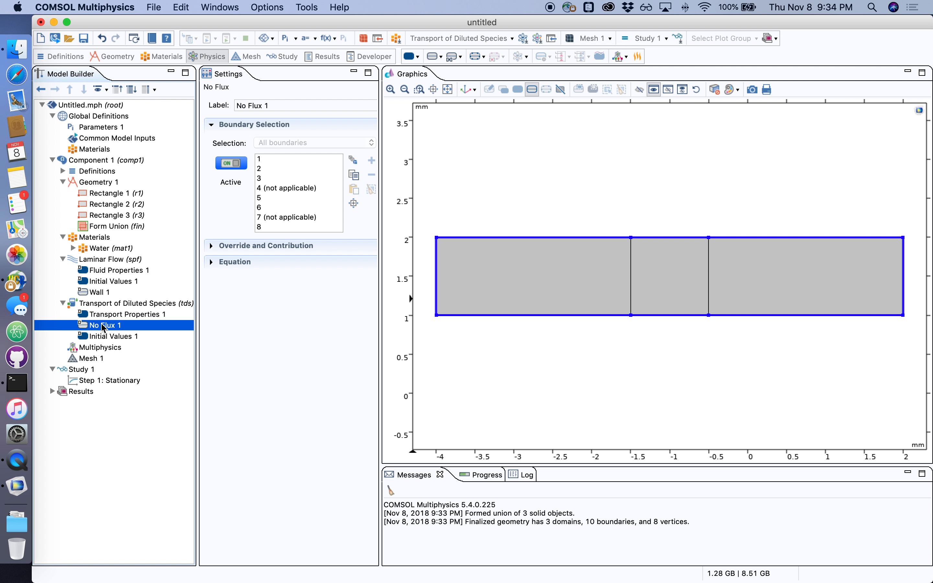
click(105, 336)
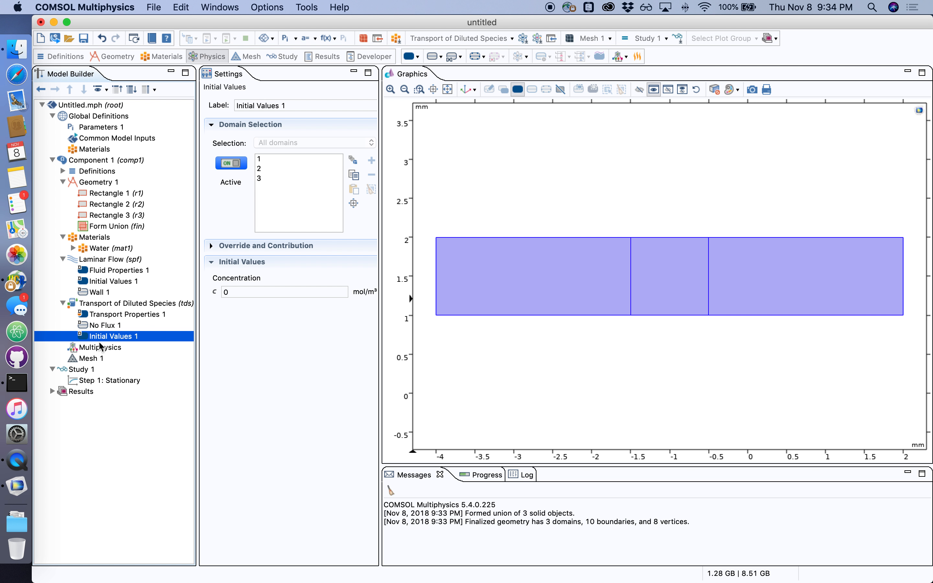
click(90, 359)
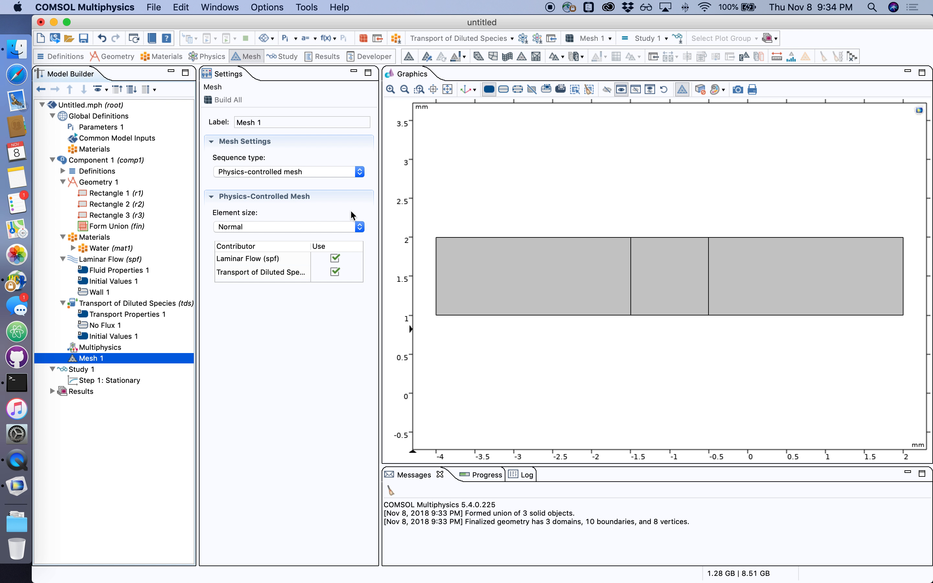
click(215, 101)
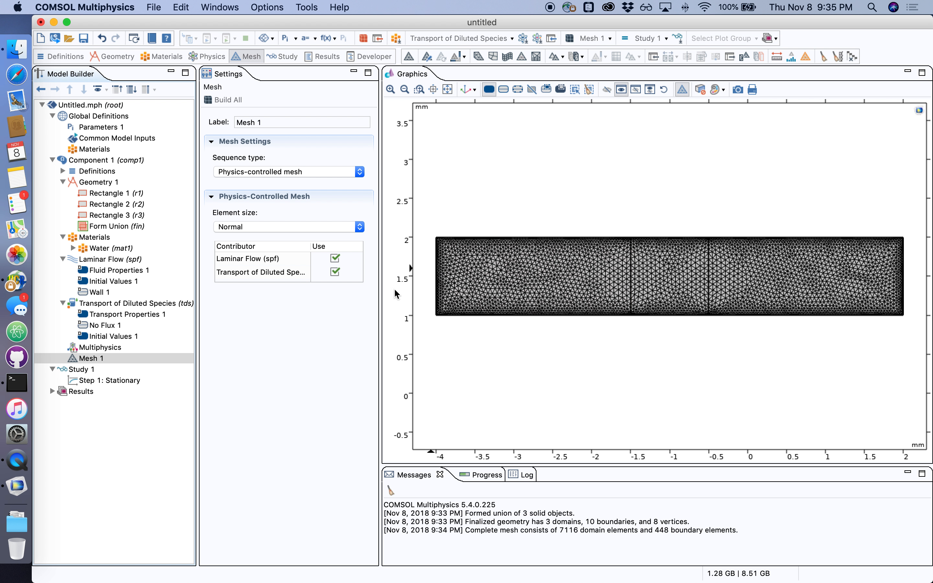
Compute Study 1 and view the resulting velocity, pressure and concentration plots
click(69, 371)
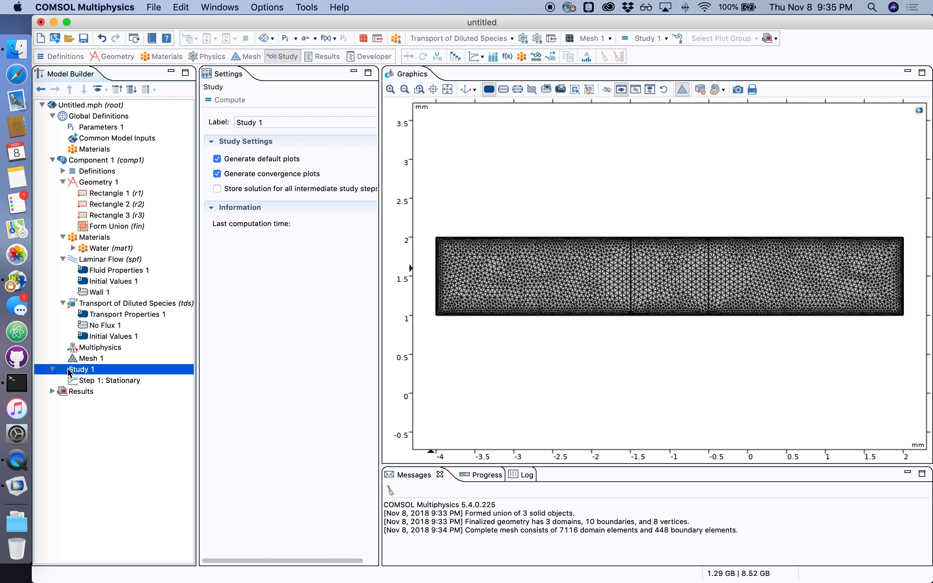
right_click(69, 370)
click(134, 318)
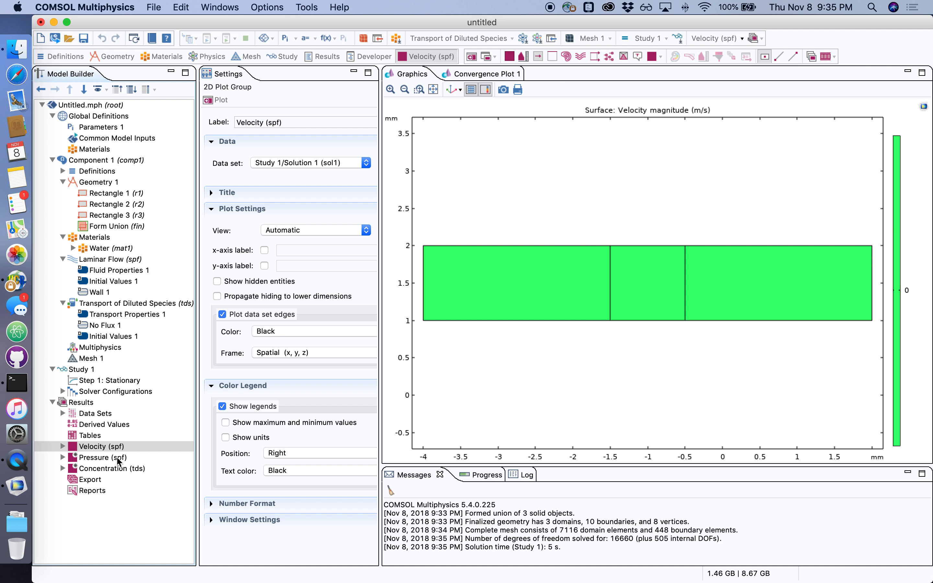
click(98, 460)
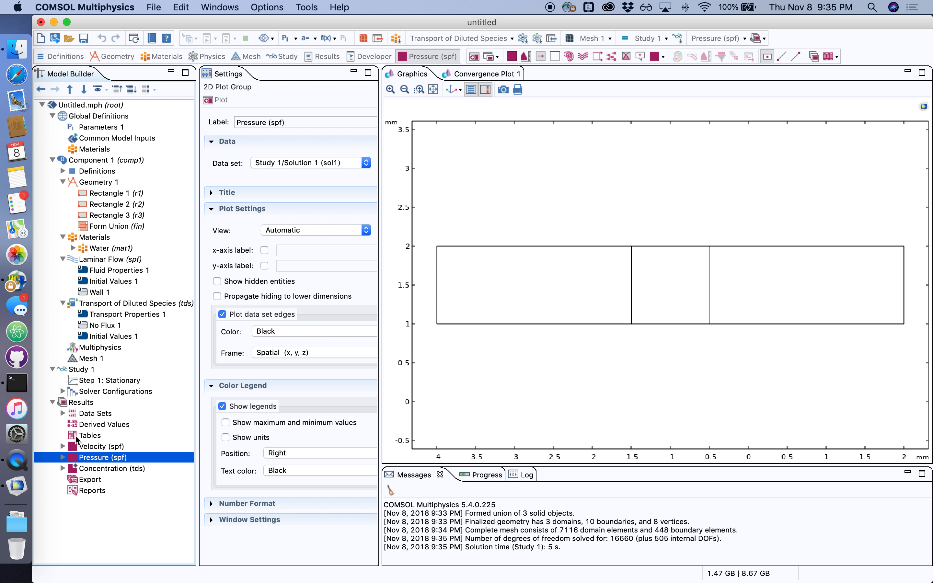
click(92, 468)
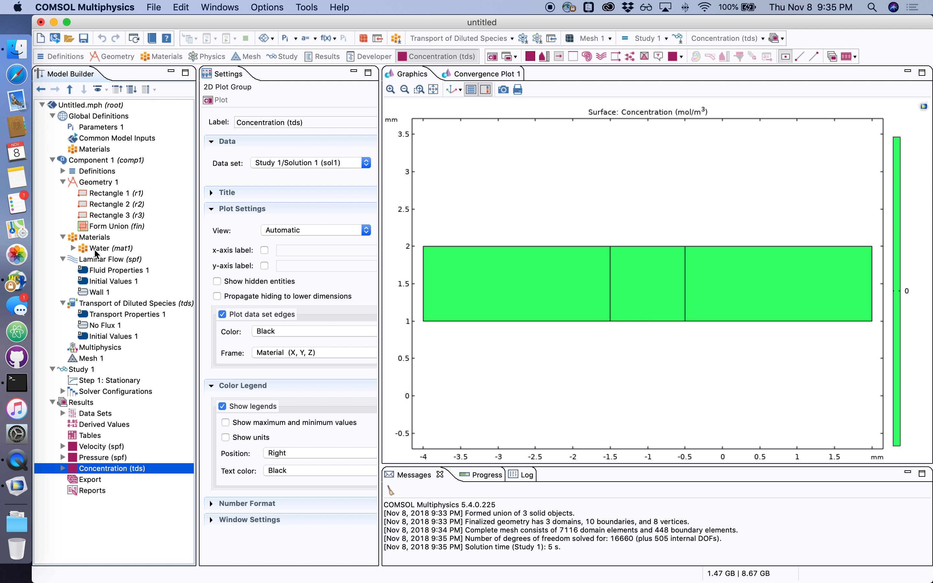
Add a laminar flow Inlet on the channel's left boundary with a normal inflow velocity of 0.001 m/s
click(105, 260)
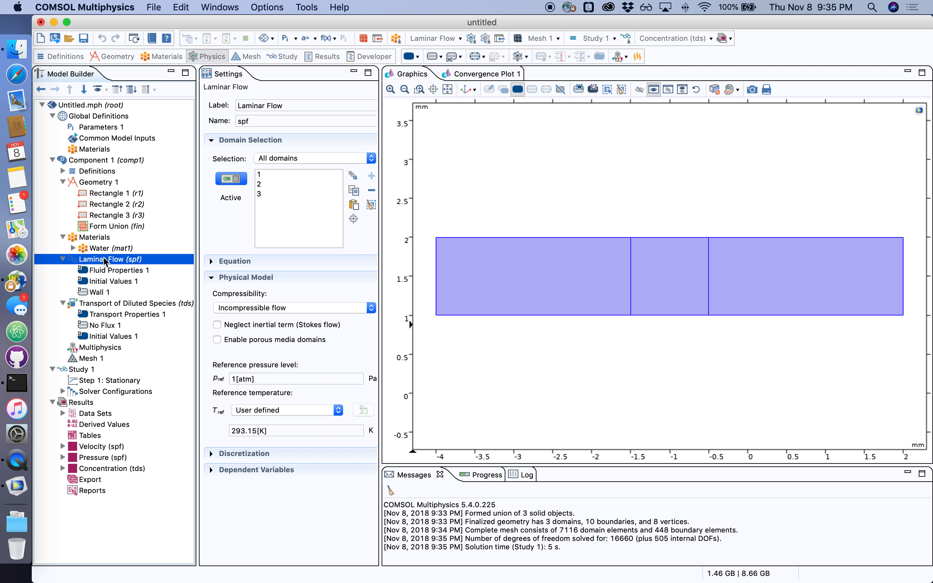
right_click(113, 261)
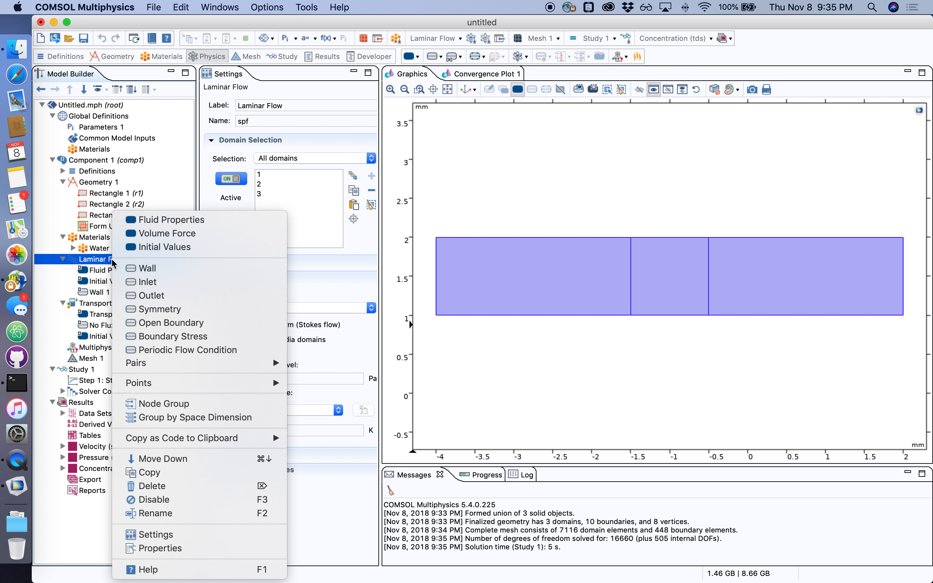
click(160, 287)
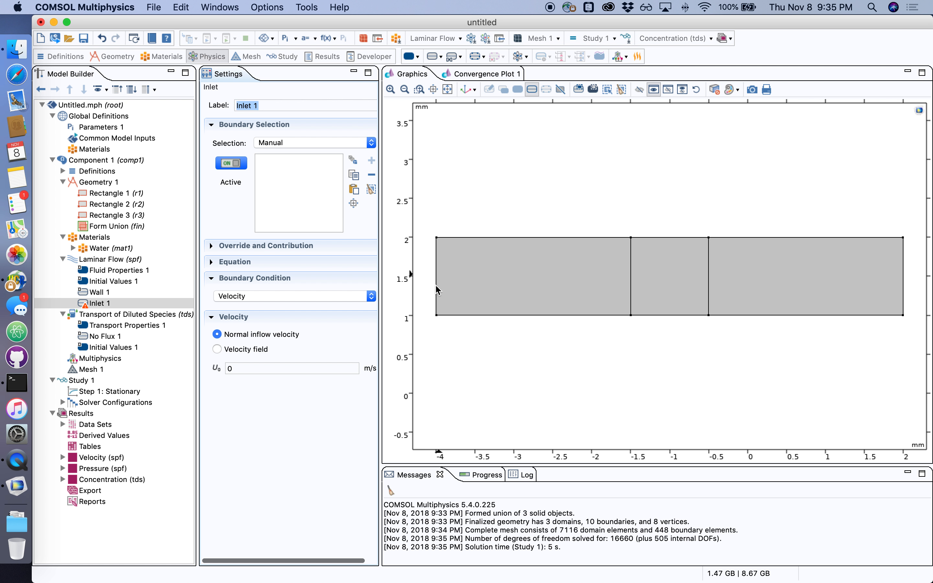
click(437, 287)
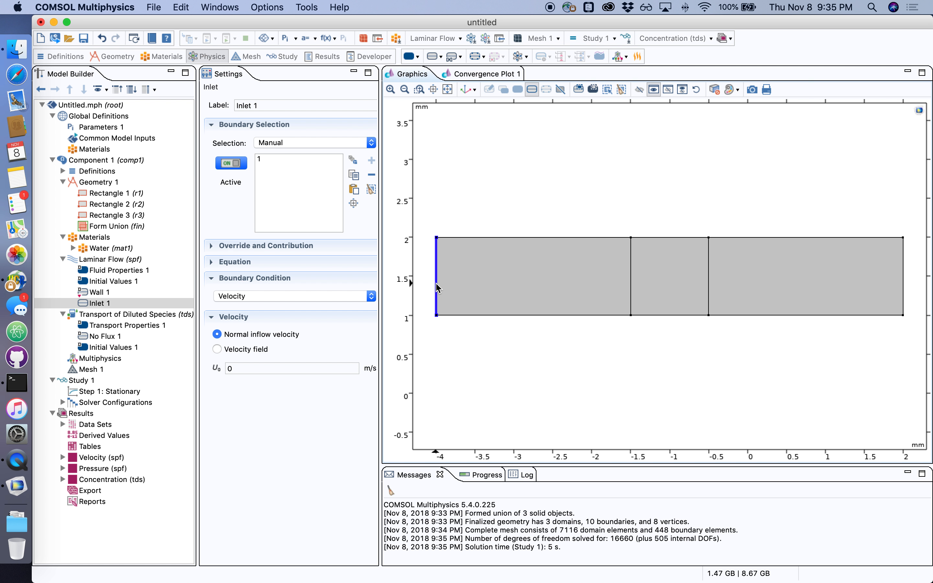
click(326, 367)
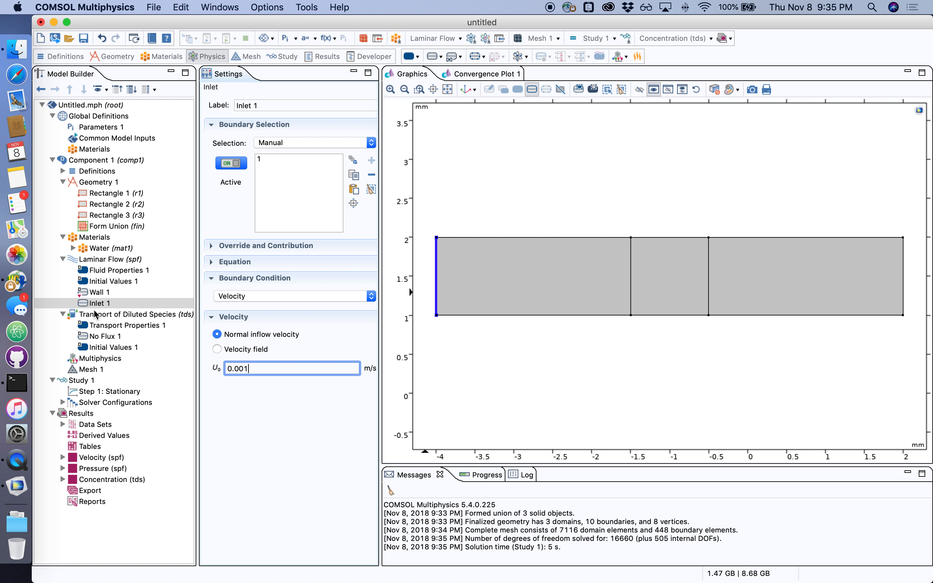
Add a laminar flow Outlet on the channel's right boundary
right_click(97, 259)
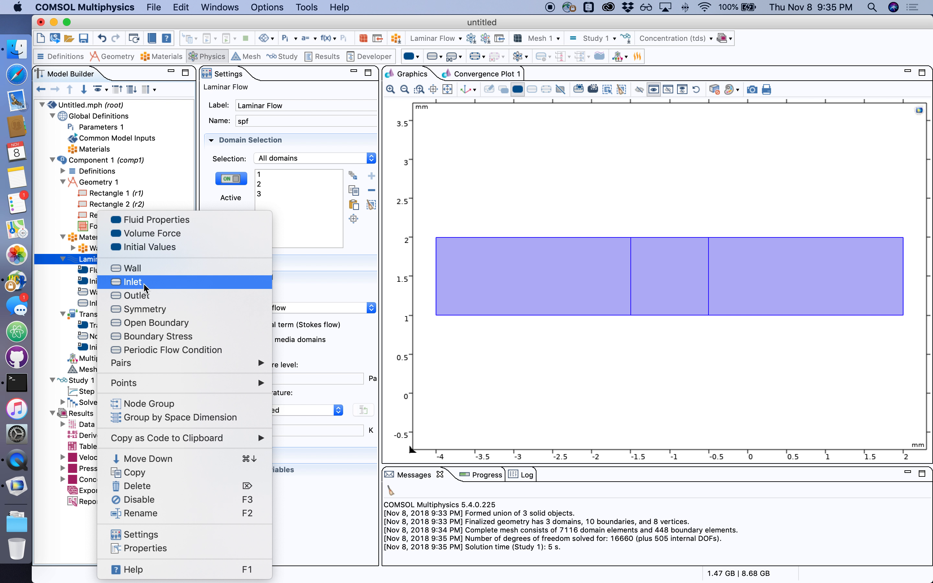
click(144, 296)
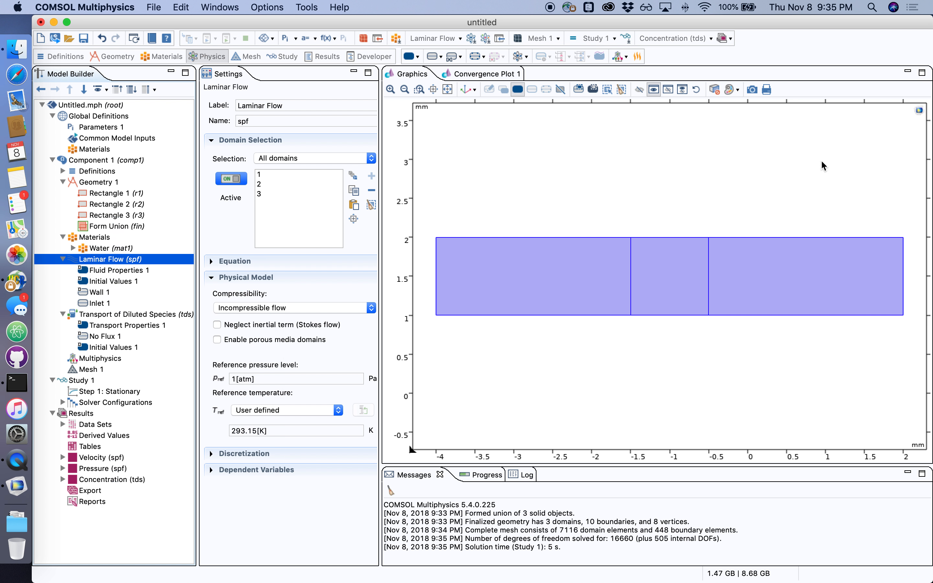
click(906, 290)
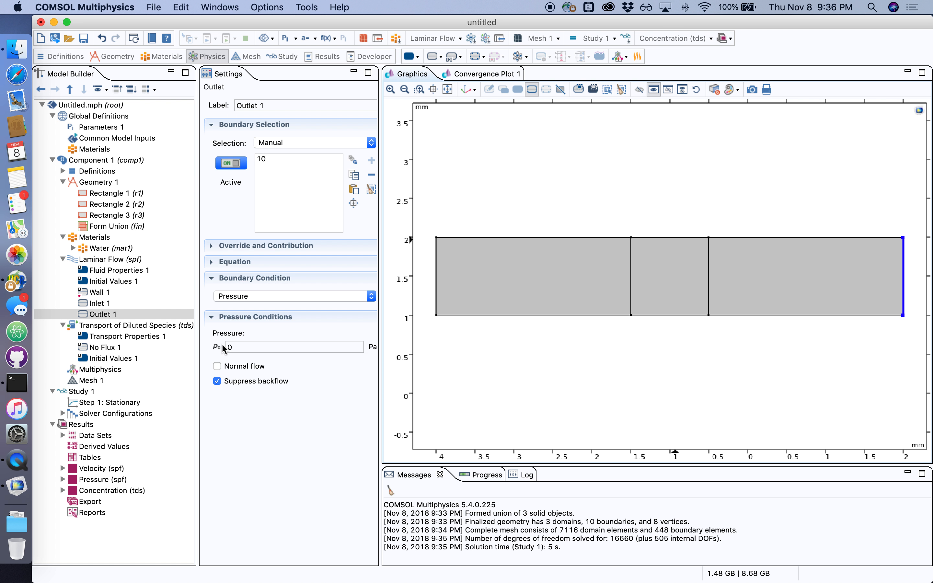
Recompute Study 1 and view the velocity plot
right_click(76, 391)
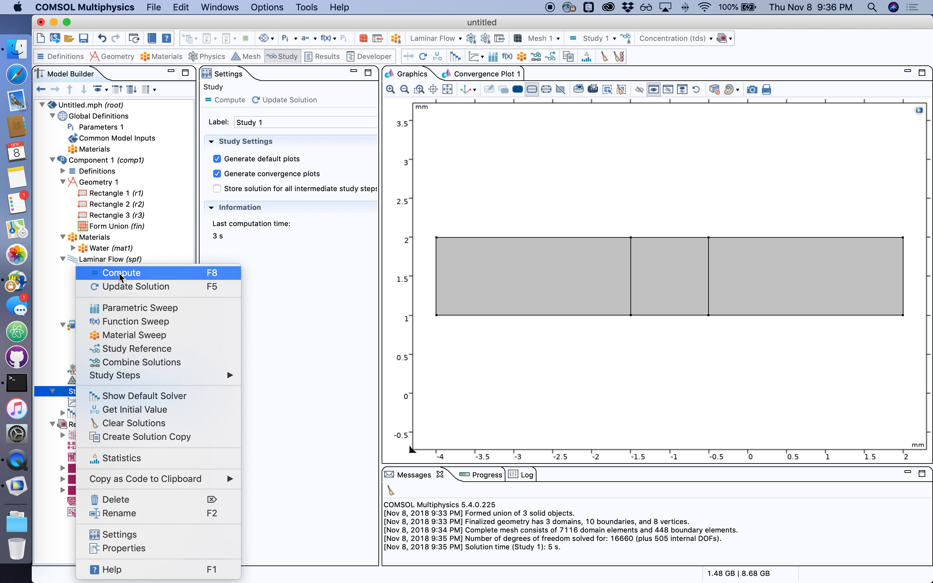
click(121, 277)
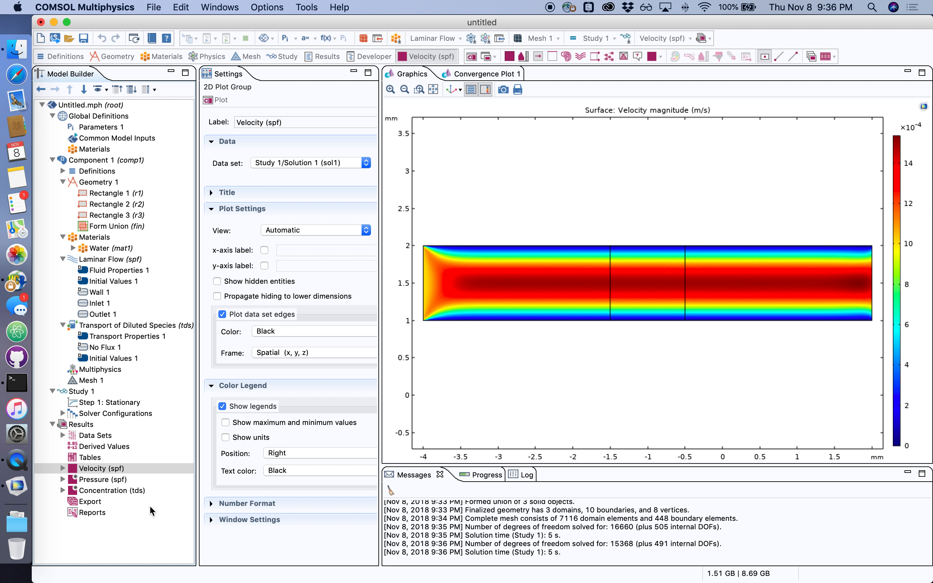
click(101, 304)
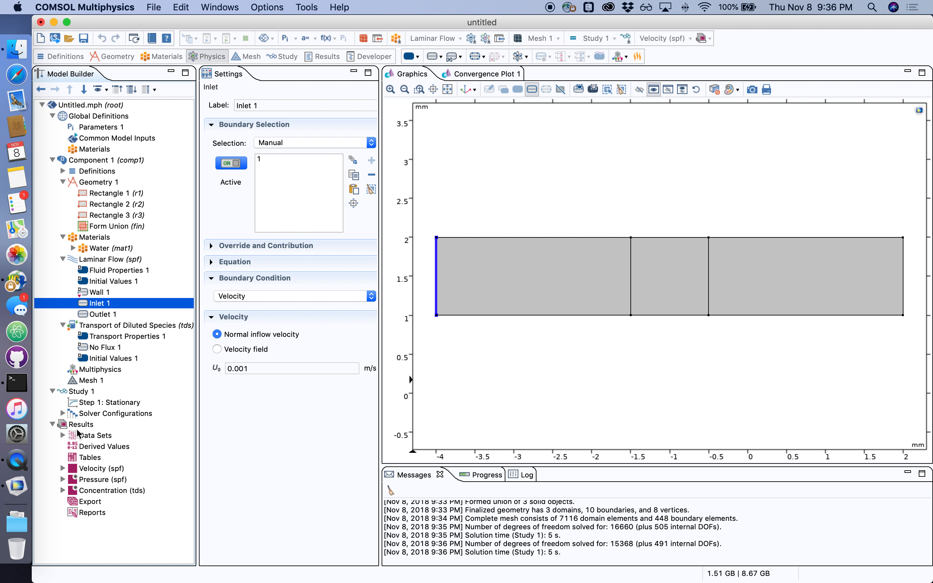
click(92, 468)
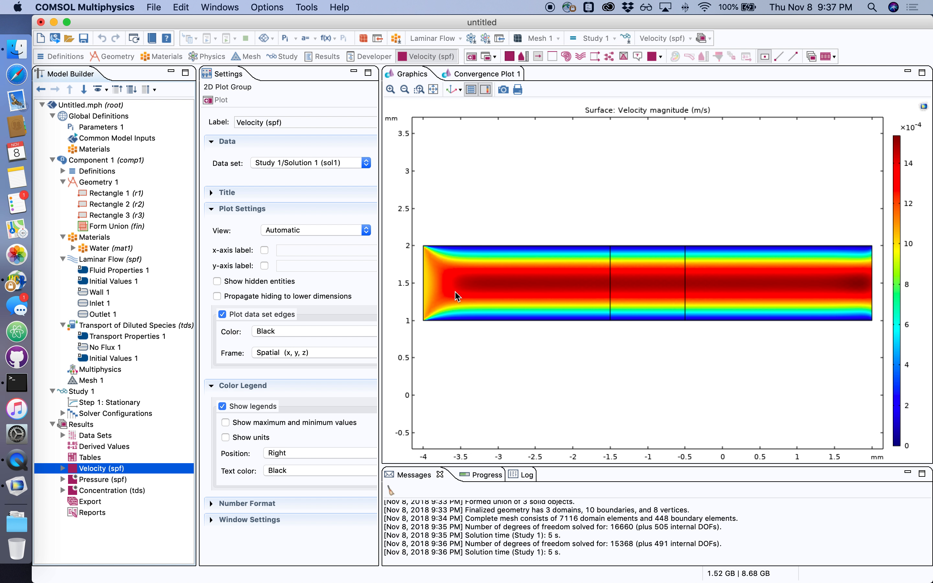
Add a species Inflow on the channel's left boundary with a concentration of 1 mol/m³
click(101, 325)
right_click(114, 328)
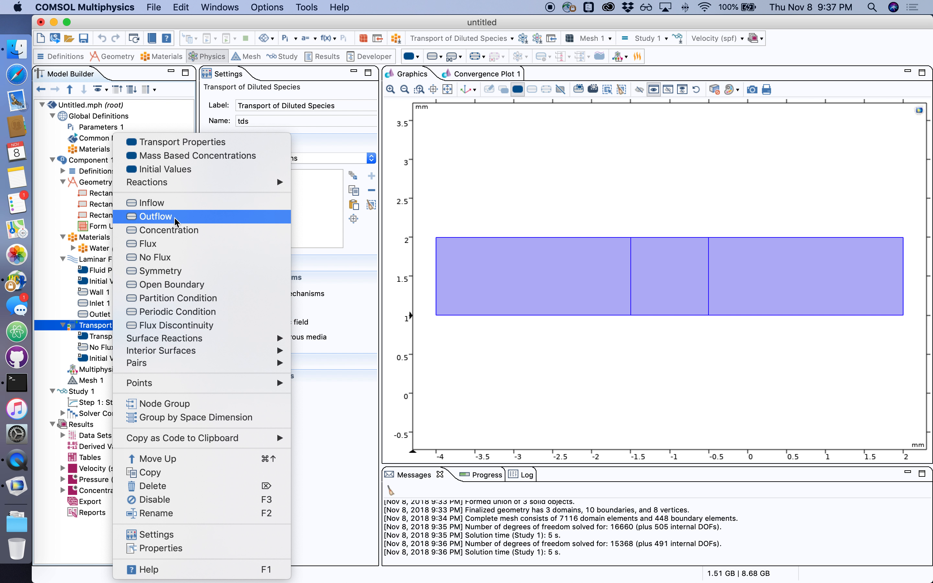
click(161, 206)
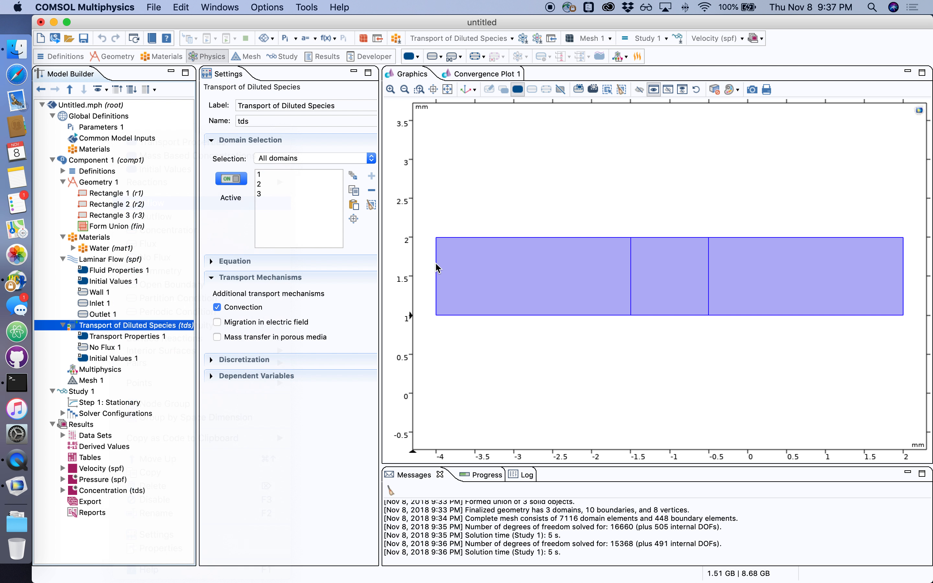
click(438, 287)
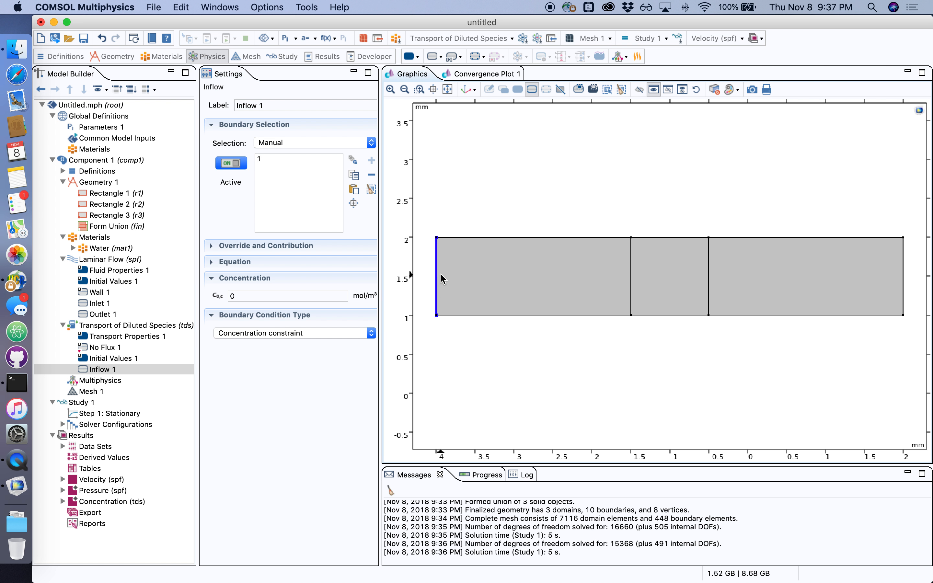
click(266, 295)
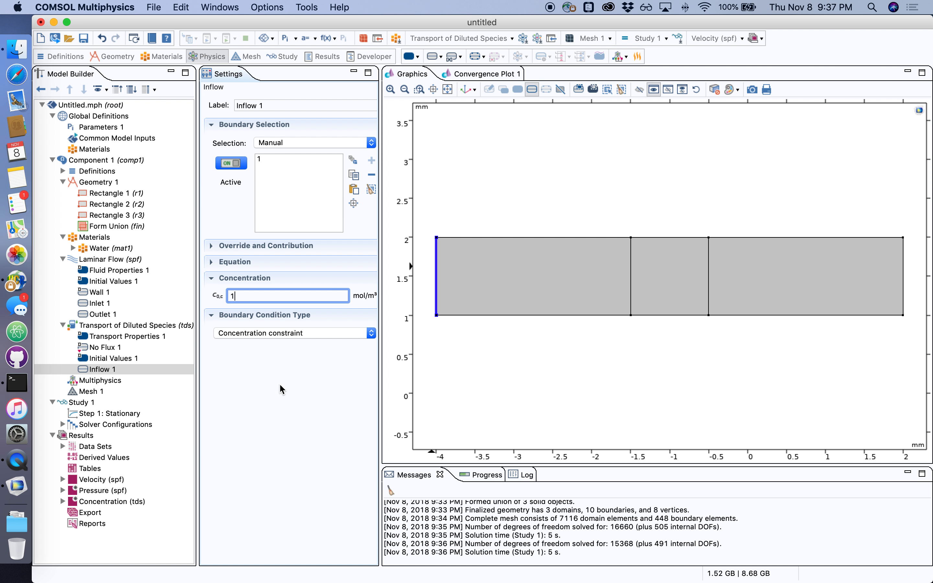
Add a species Outflow on the channel's right boundary
click(128, 327)
right_click(128, 328)
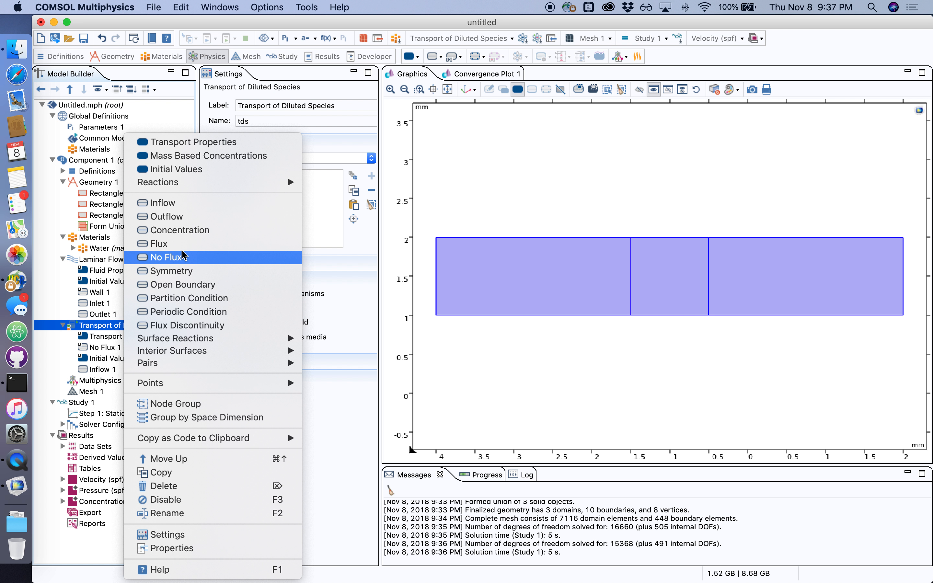
click(185, 218)
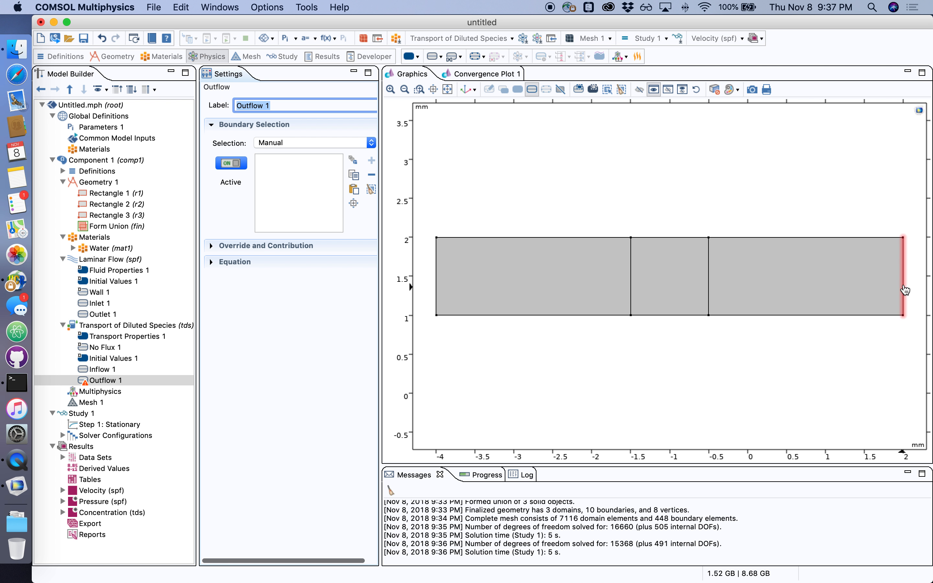
click(903, 289)
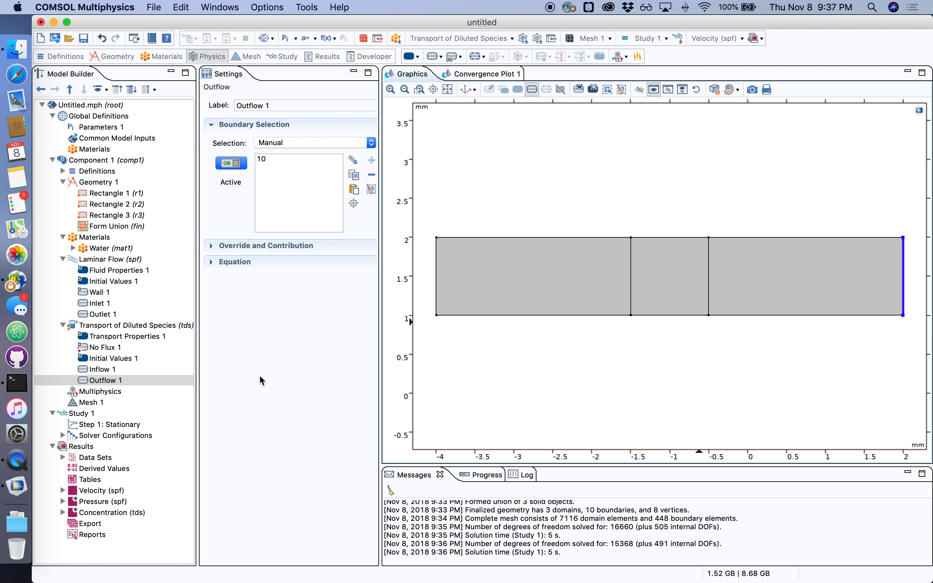
Add a Fast Irreversible Surface Reaction on the middle rectangle's bottom boundary with stoichiometric coefficient -1
click(106, 326)
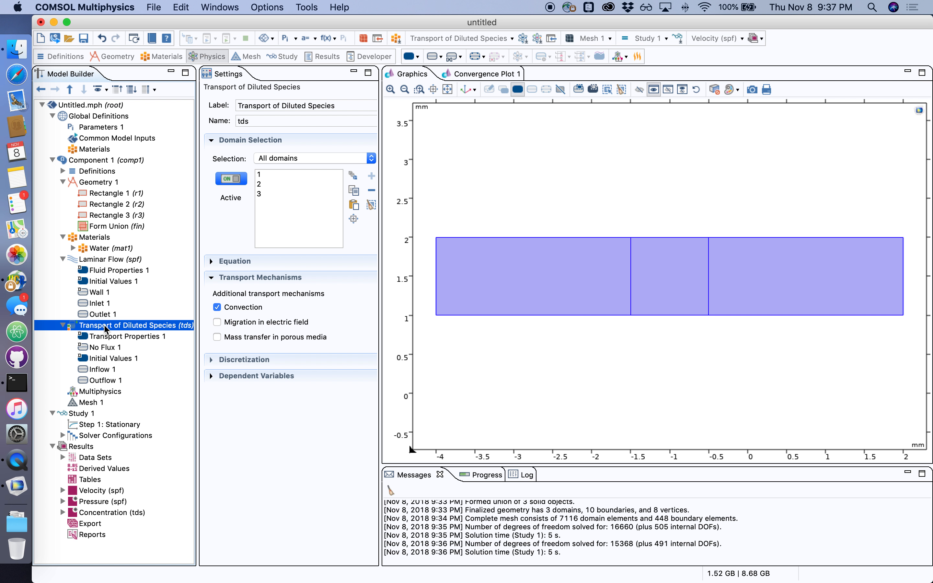
right_click(105, 328)
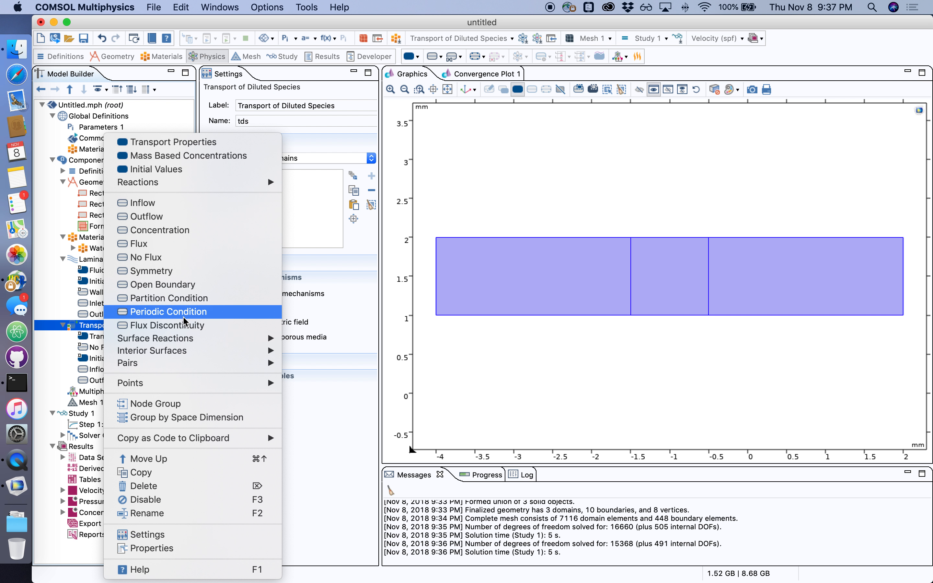
mouse_move(175, 342)
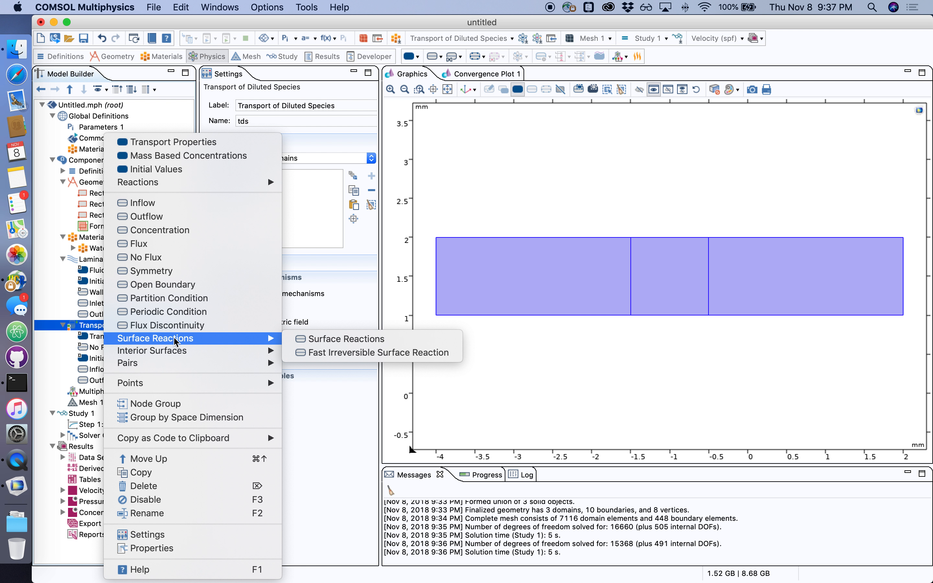
click(345, 352)
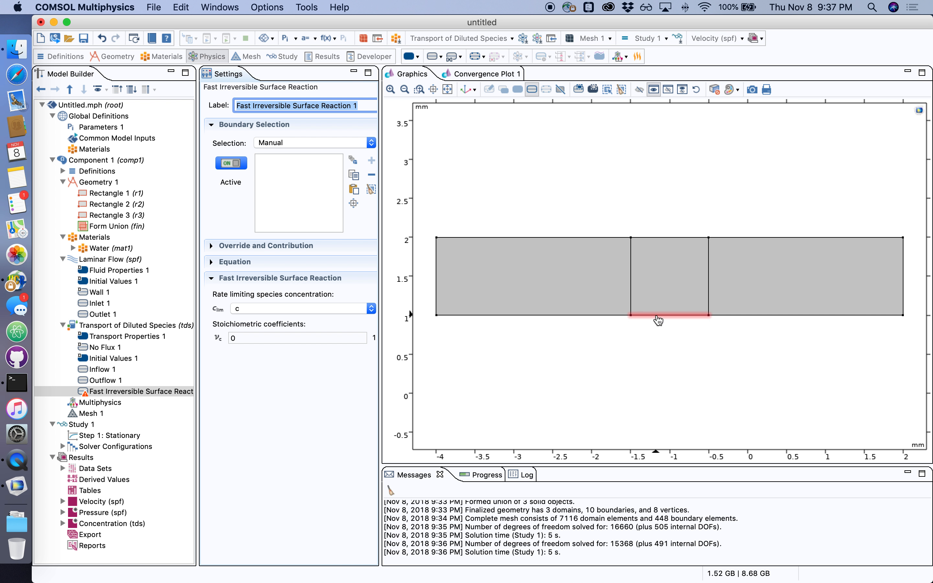
click(657, 316)
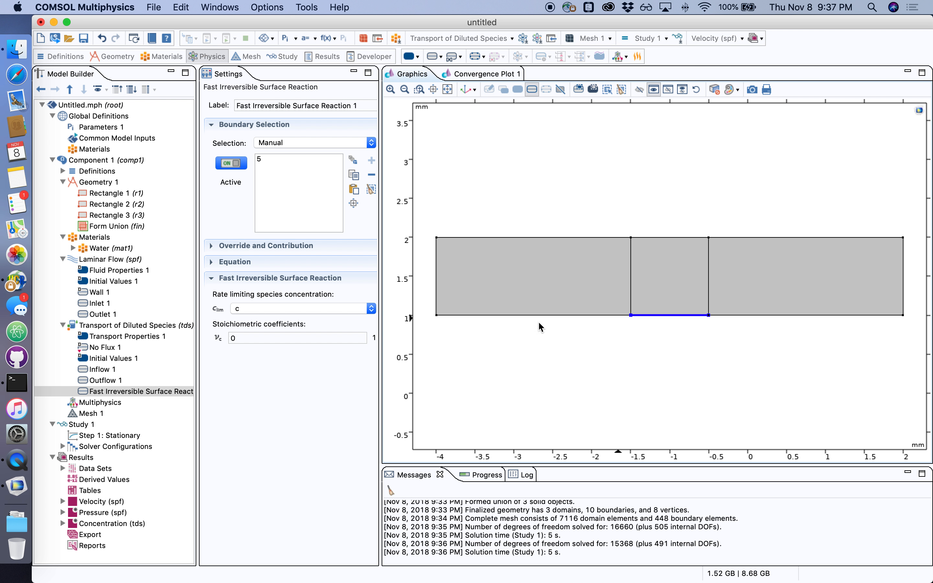
double_click(266, 338)
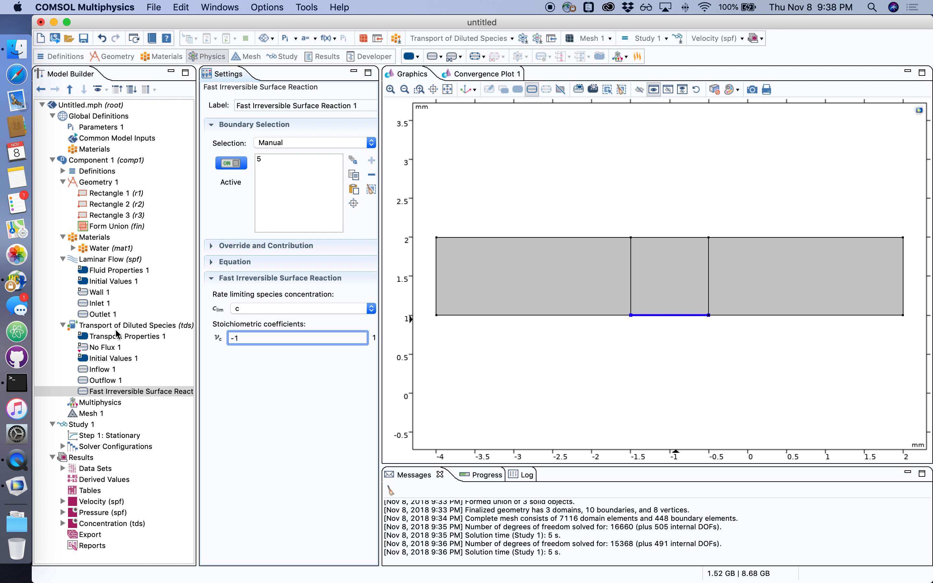
Compute Study 1 again with the surface reaction included
click(87, 425)
right_click(87, 424)
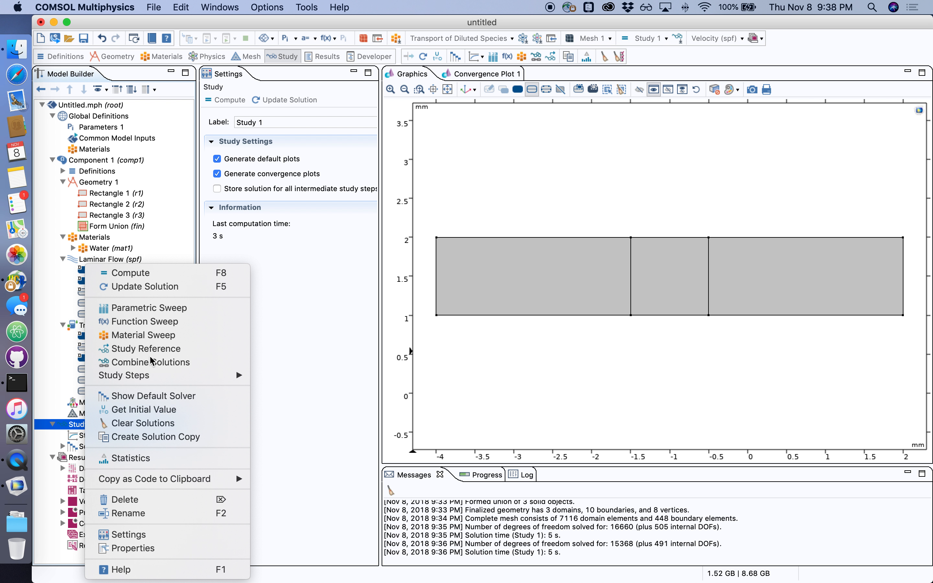
click(127, 273)
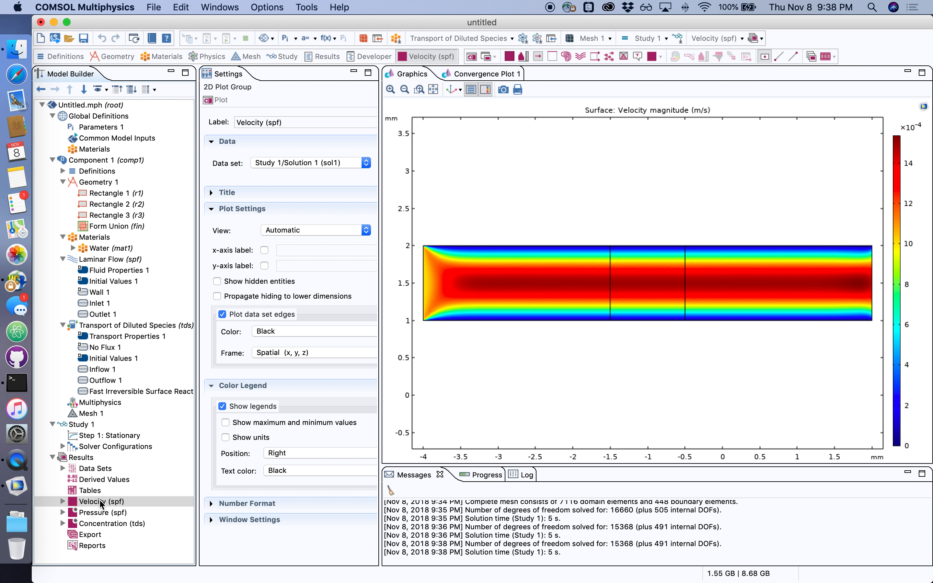
Delete the Velocity and Pressure plot groups from the results
right_click(93, 502)
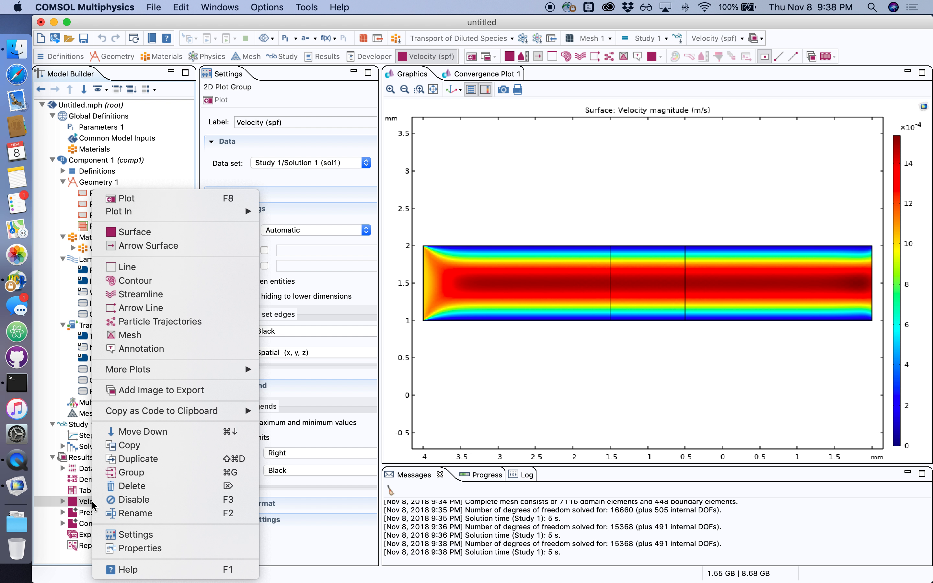
click(129, 486)
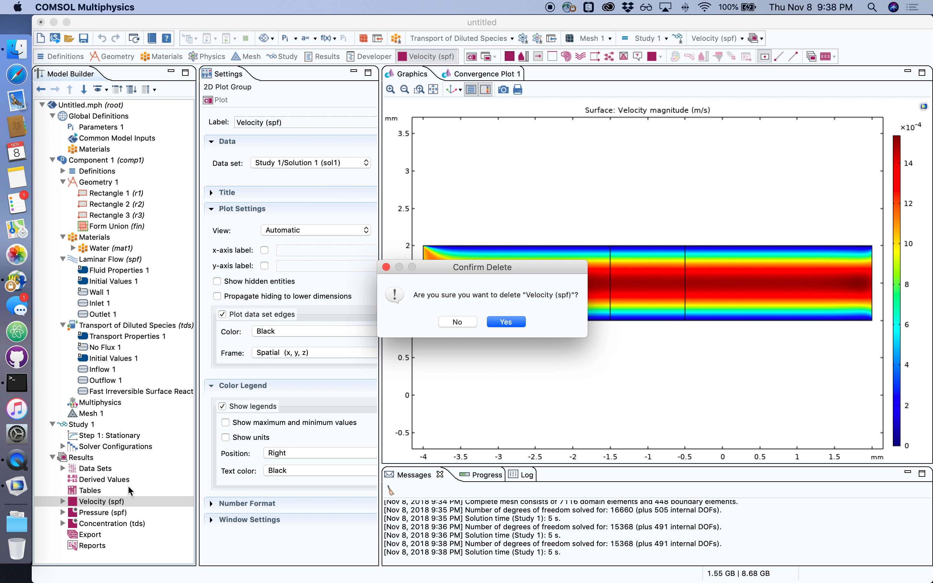
key(Return)
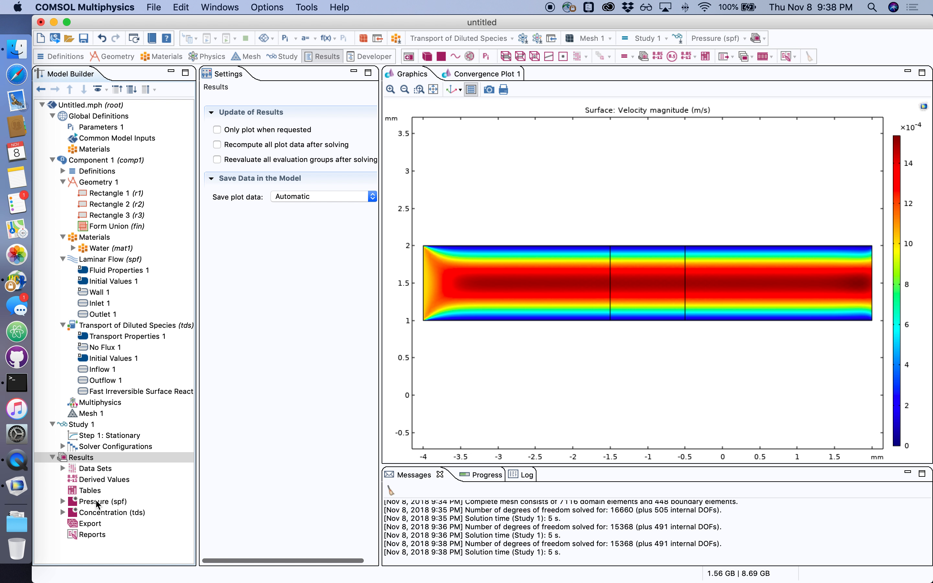
click(97, 502)
right_click(97, 502)
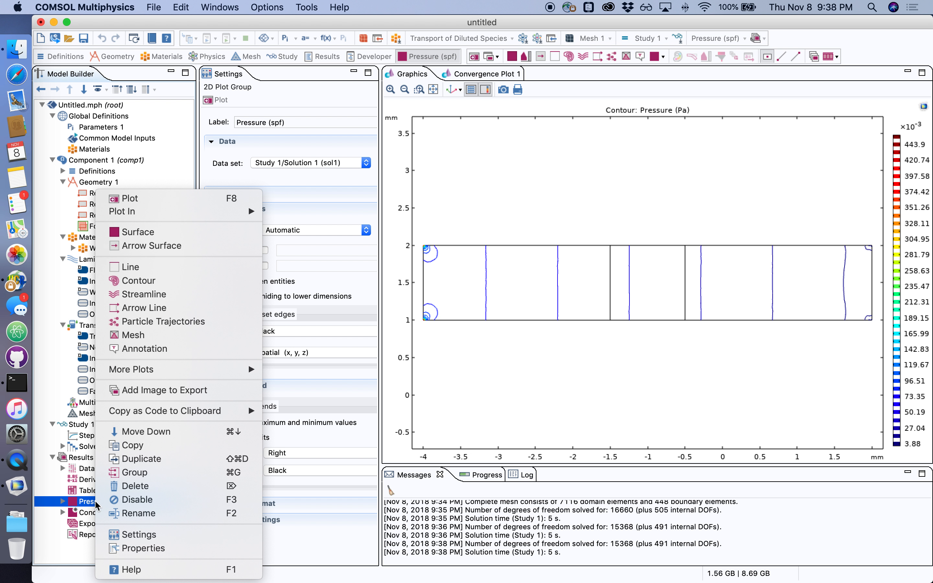
click(134, 486)
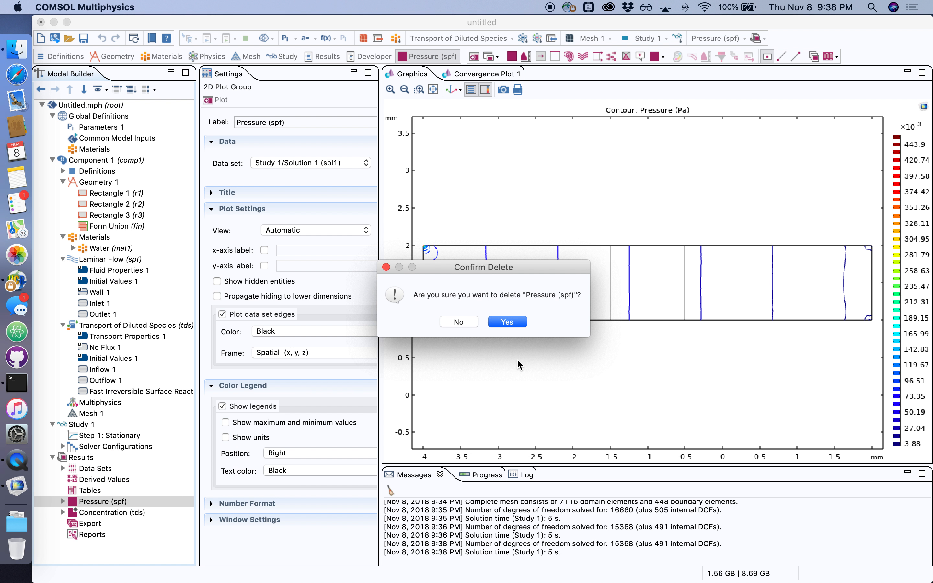
click(507, 322)
Enable a manual color range from 0 to 1 for the concentration surface plot
click(105, 500)
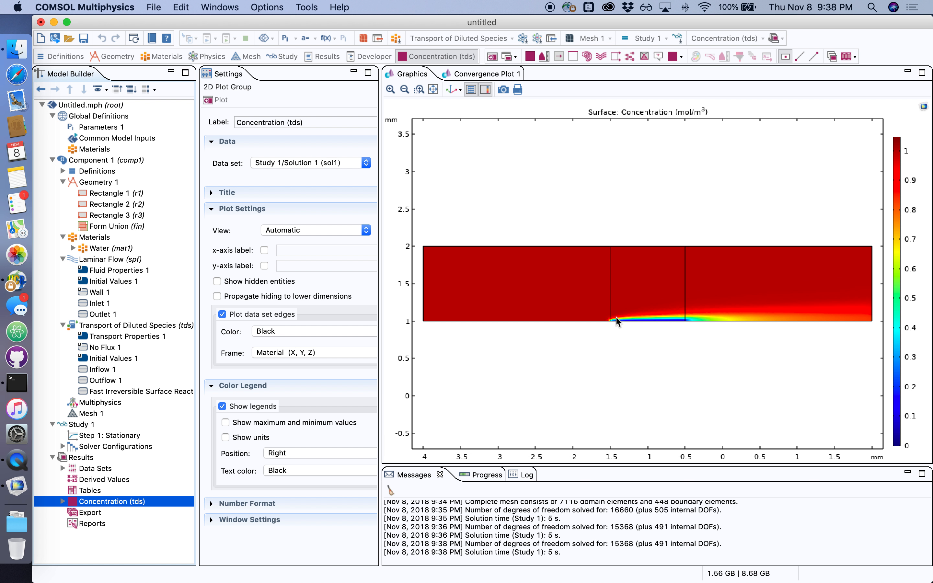
click(391, 90)
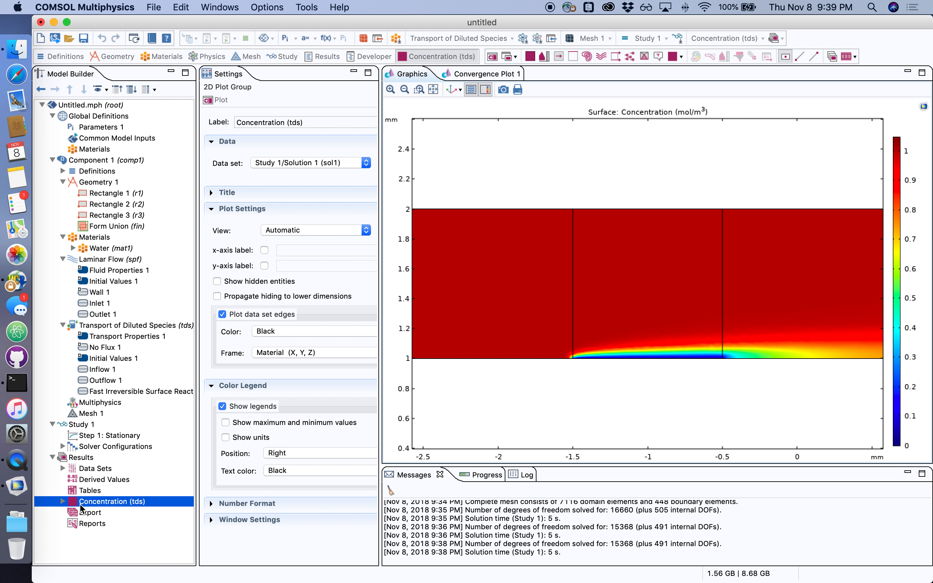
click(63, 502)
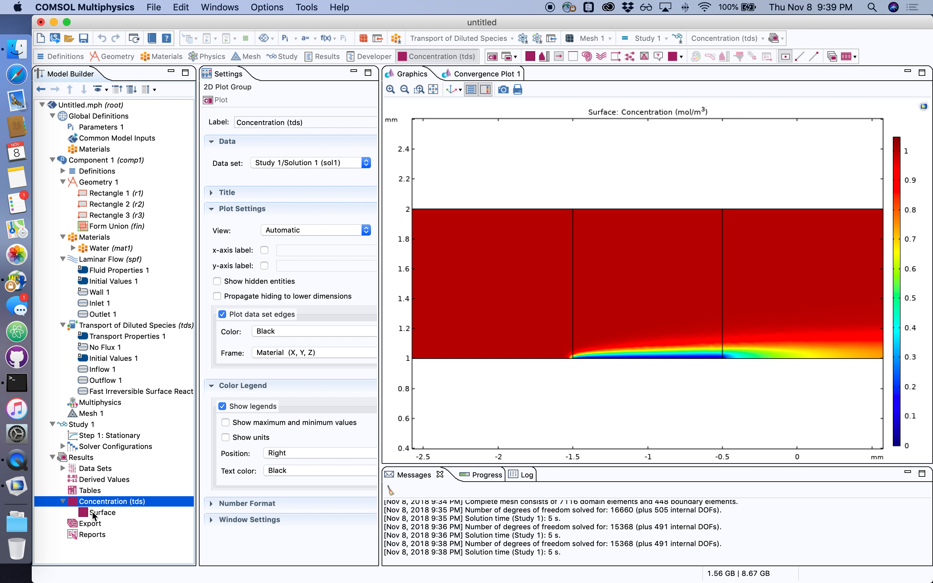
click(101, 513)
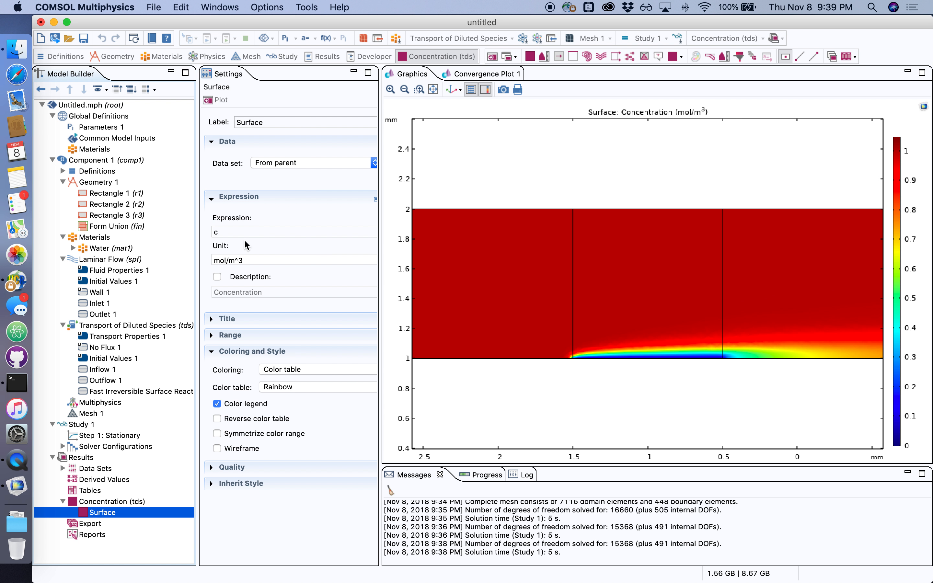
click(213, 335)
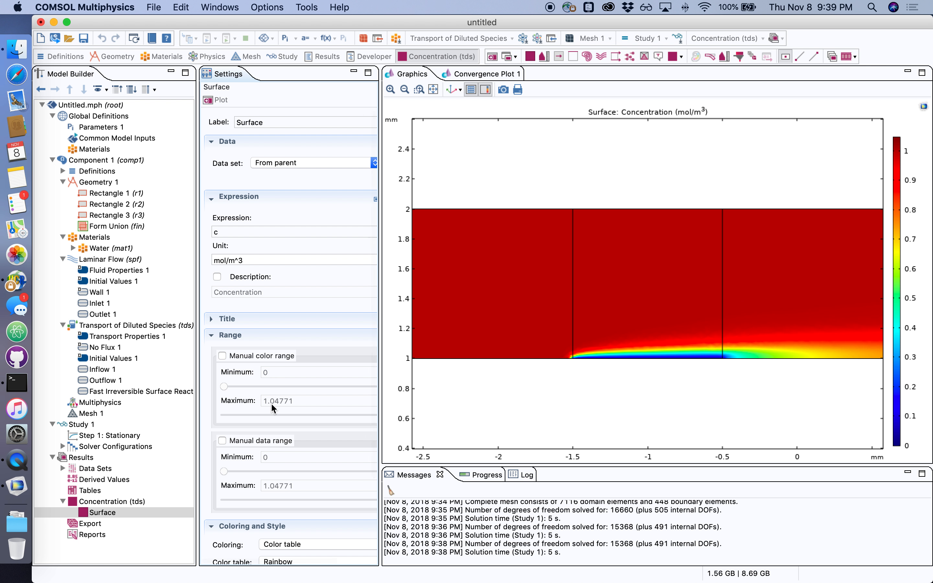
click(237, 356)
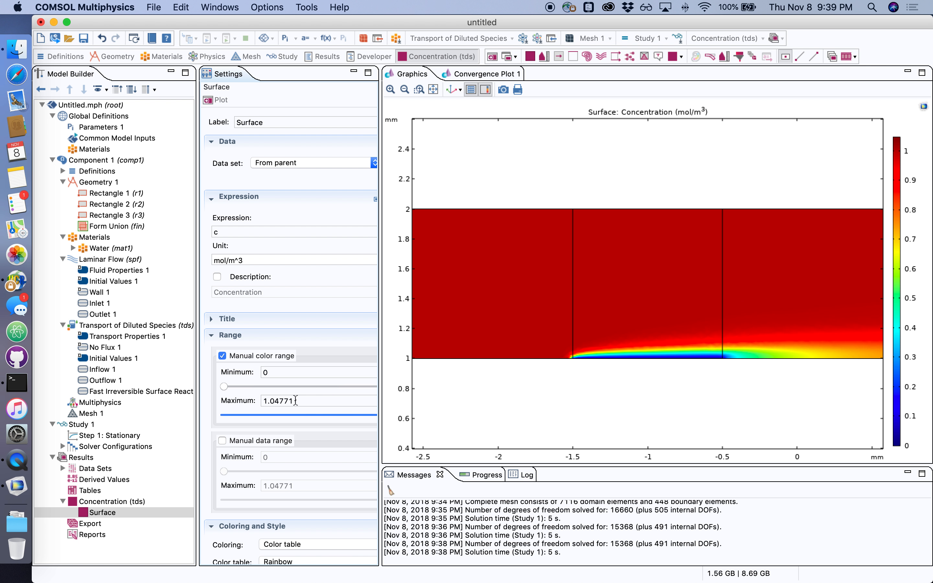
drag(296, 400, 255, 401)
text(1)
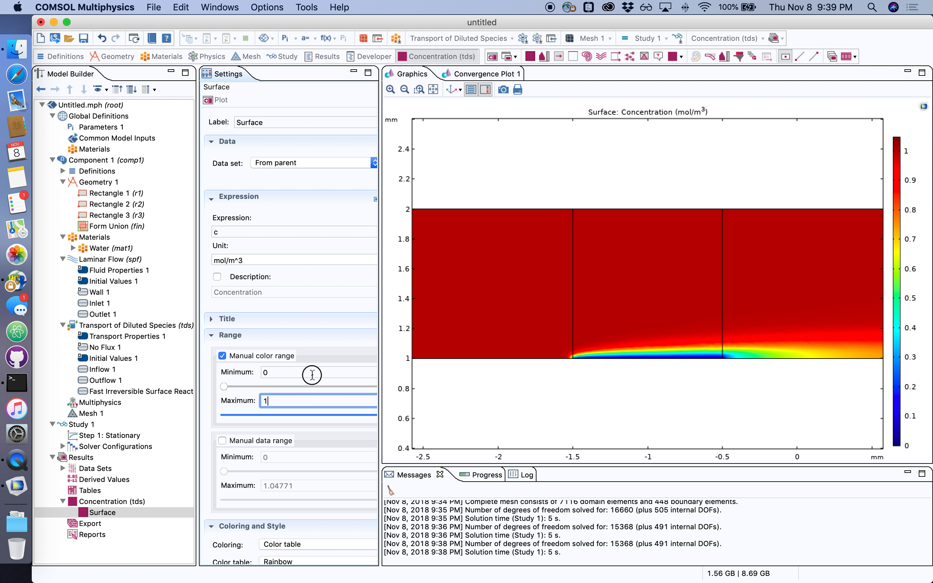
click(312, 373)
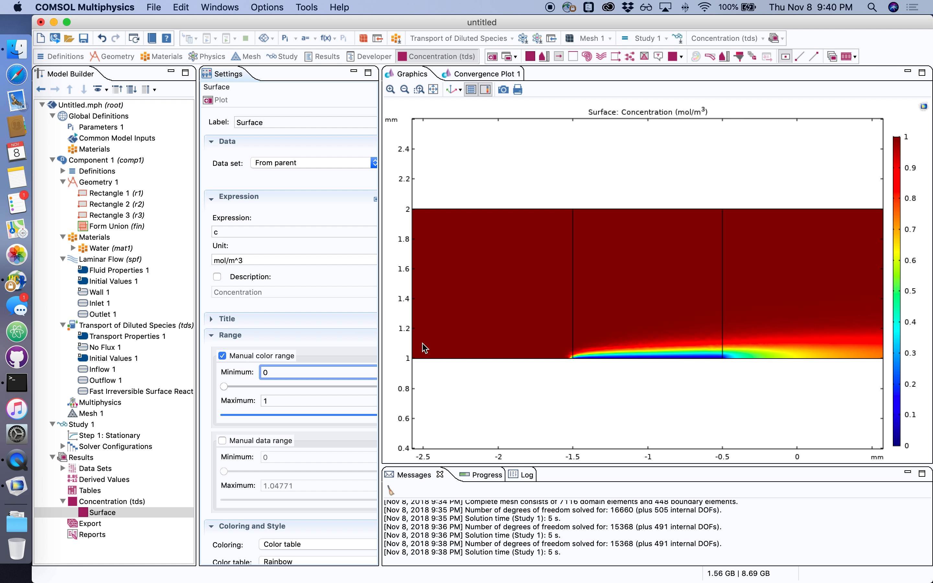
Add a Contour plot to the Concentration plot group and switch its entry method to Levels
click(107, 503)
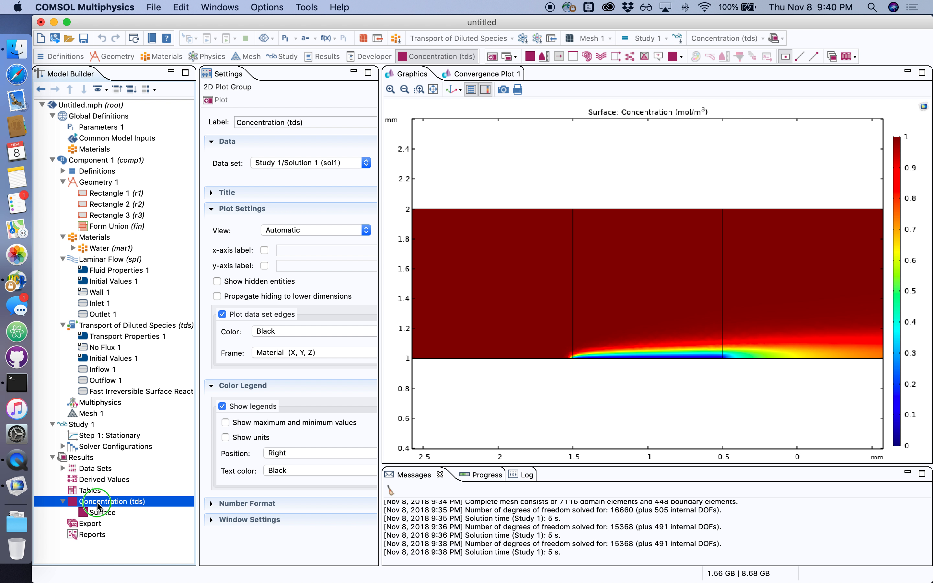
right_click(106, 503)
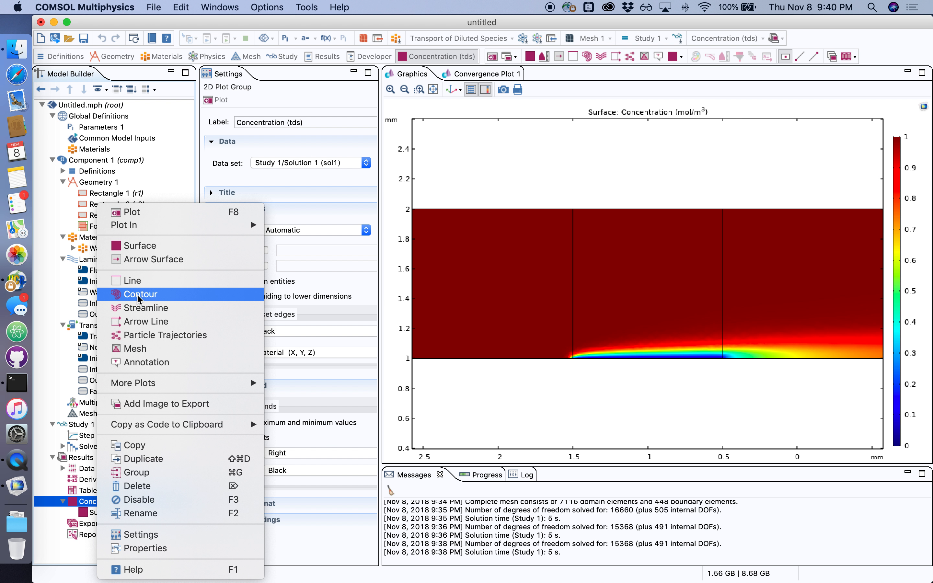
click(172, 297)
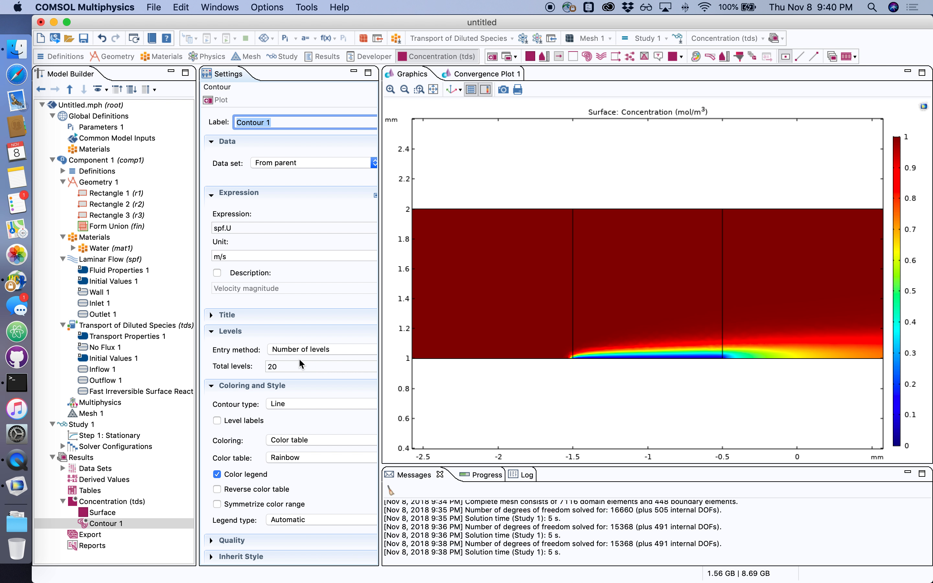
click(329, 349)
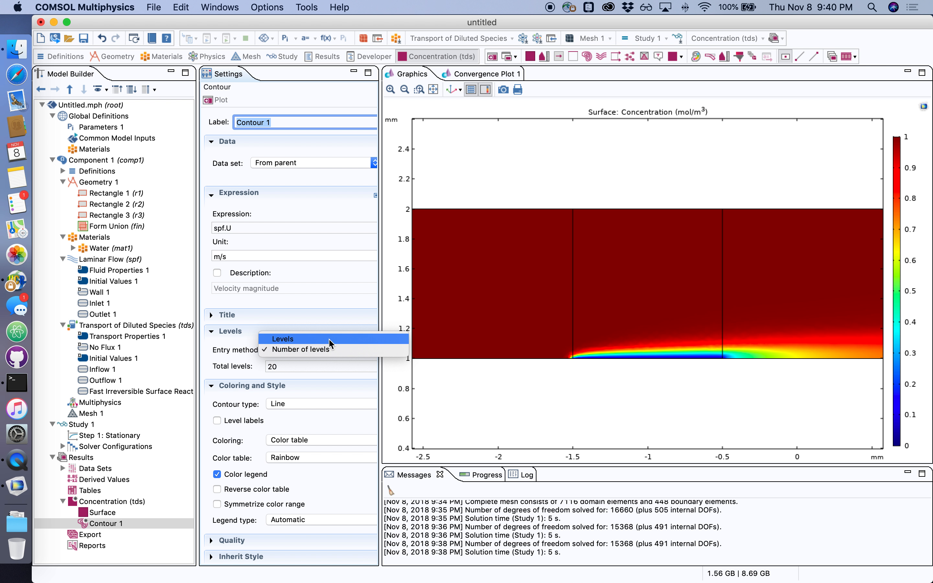
click(320, 341)
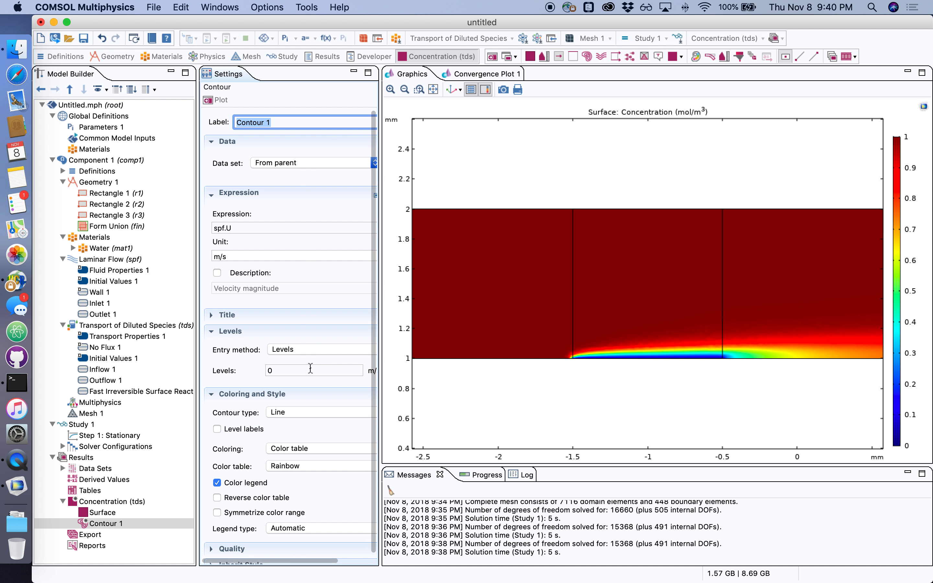
click(289, 371)
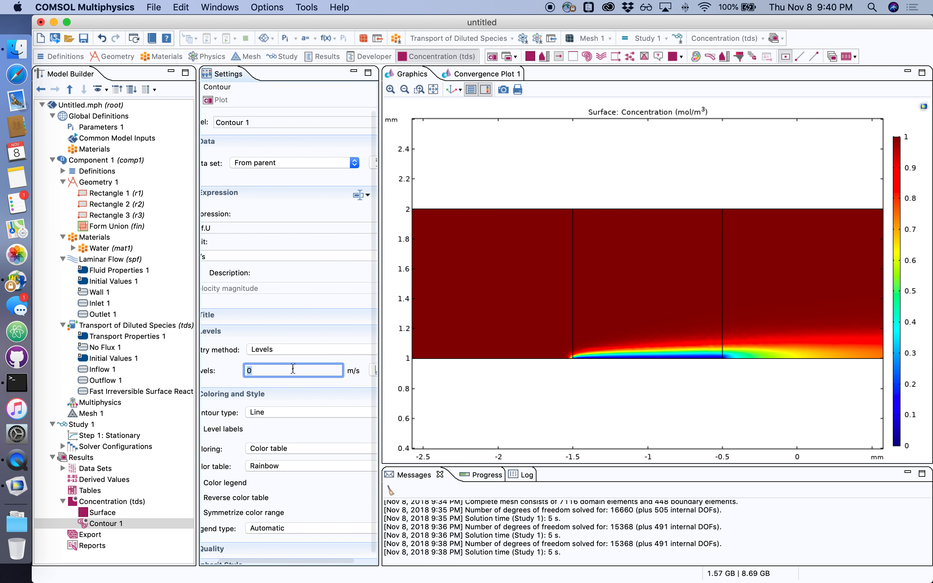
Set the contour expression to the species concentration c and replot
scroll(263, 371, right, 3)
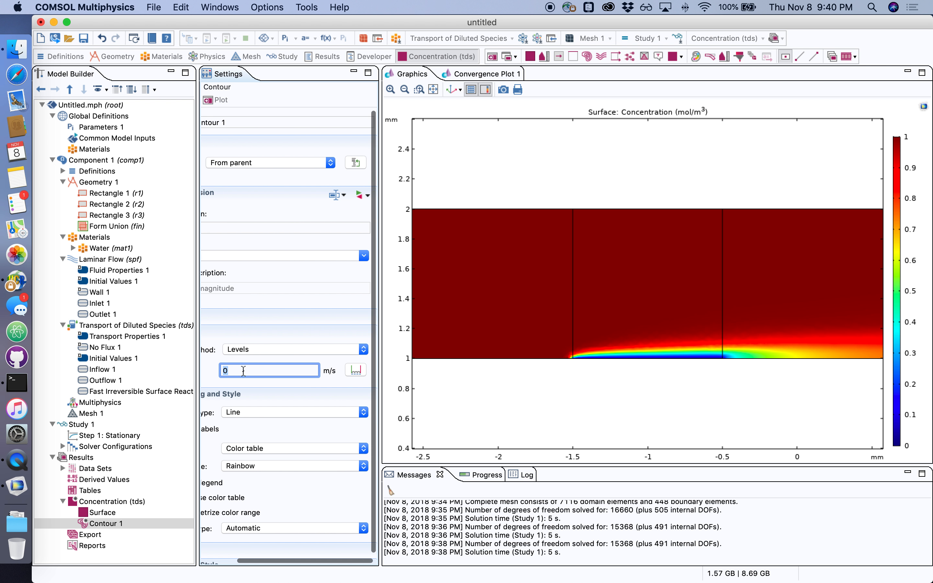
scroll(263, 371, left, 3)
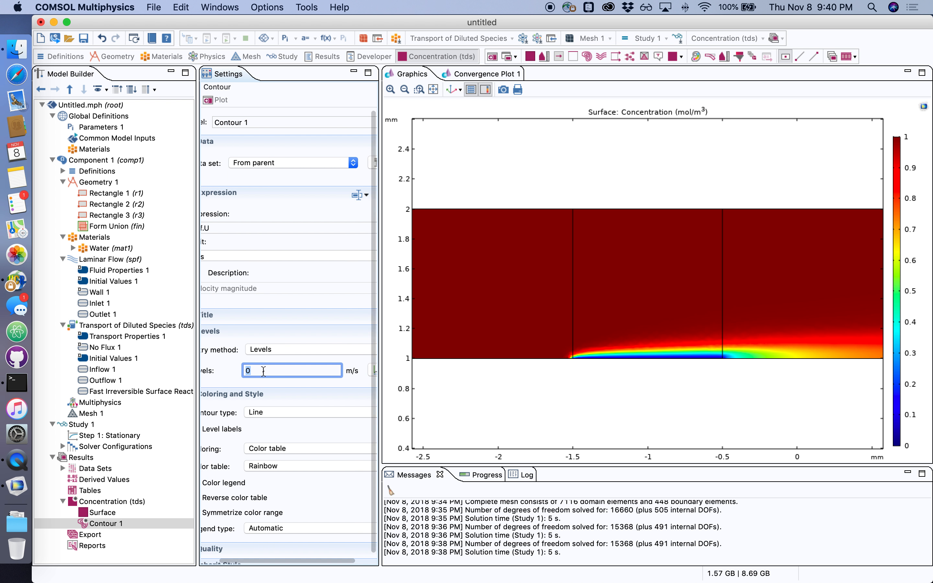
drag(380, 387, 444, 384)
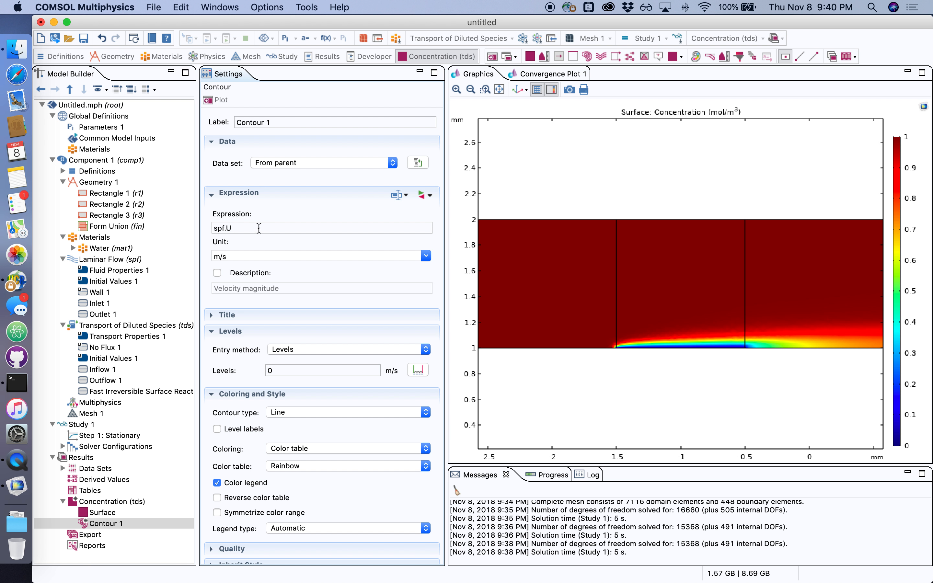
drag(259, 228, 197, 229)
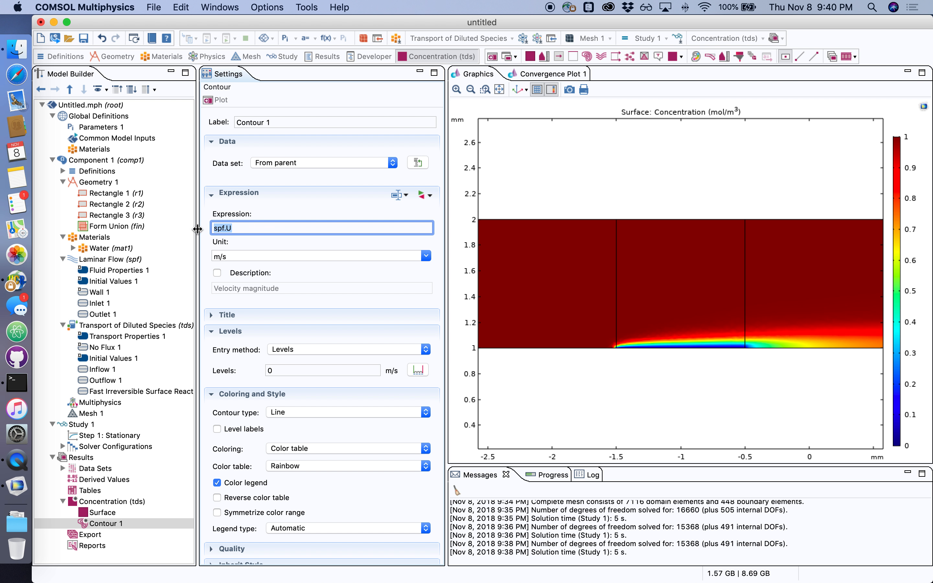
key(BackSpace)
click(397, 194)
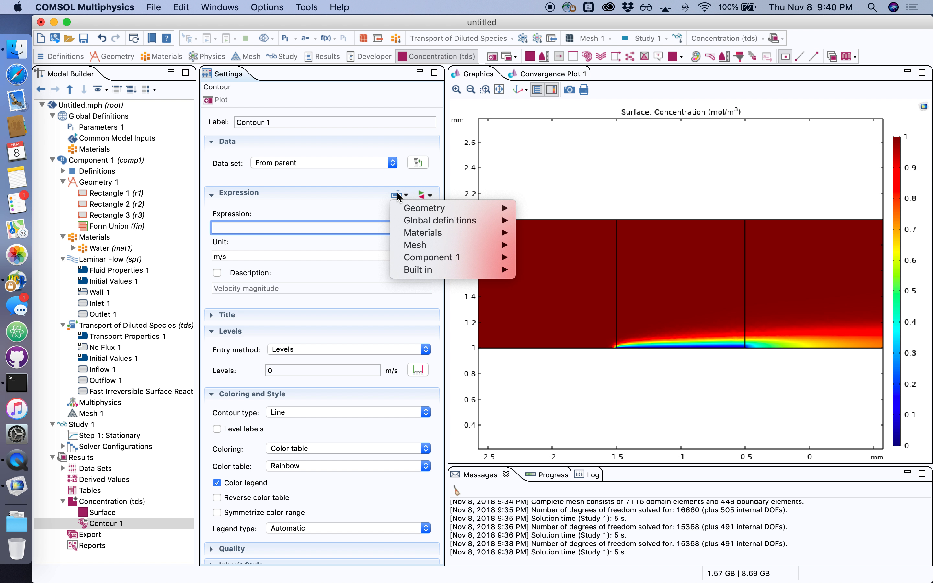
mouse_move(442, 259)
mouse_move(578, 294)
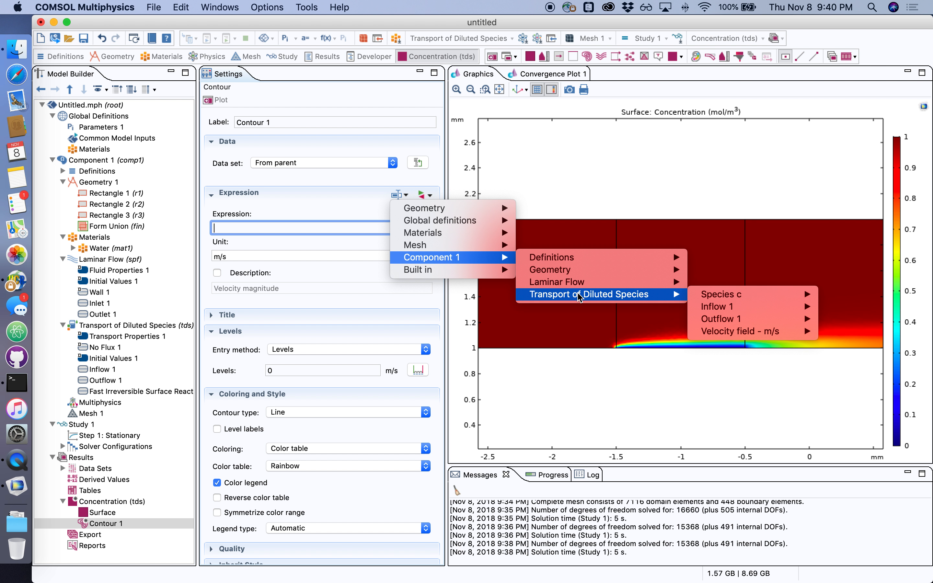
mouse_move(724, 295)
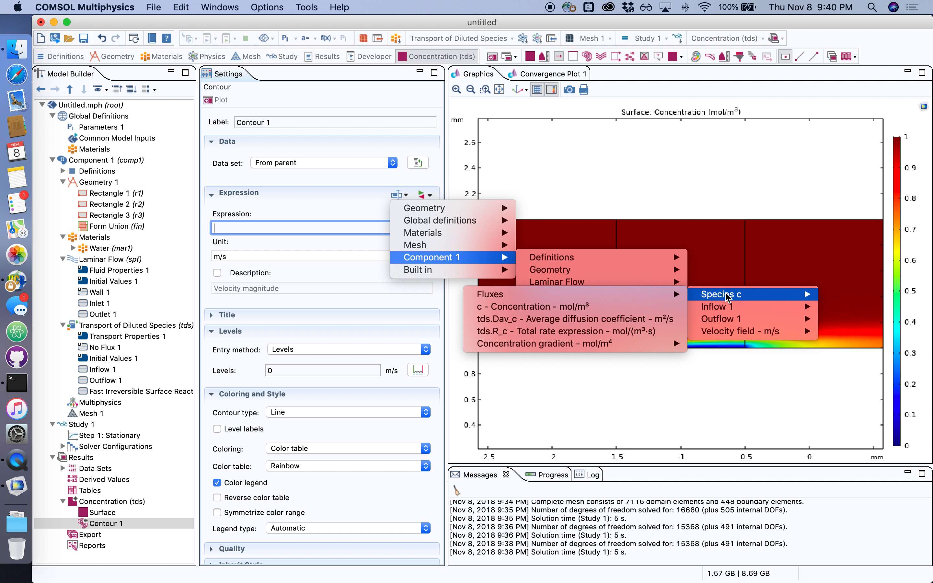
click(514, 308)
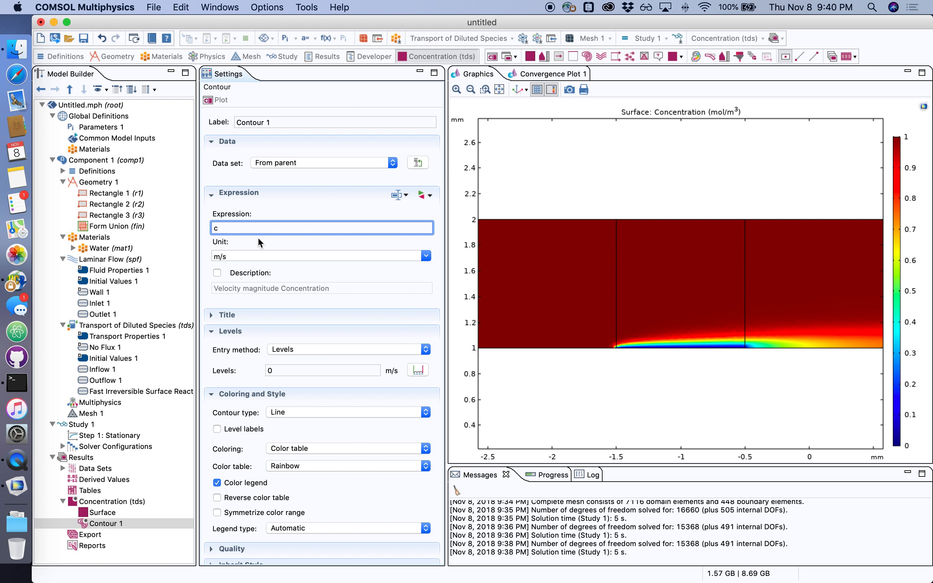
click(216, 100)
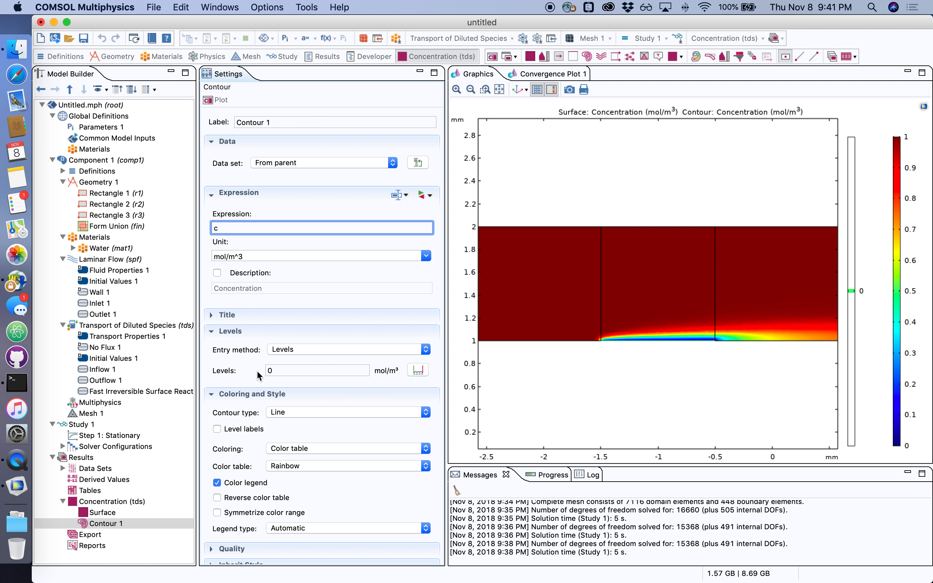
Set the contour level to 0.5 mol/m³ with uniform black coloring and replot it
click(286, 370)
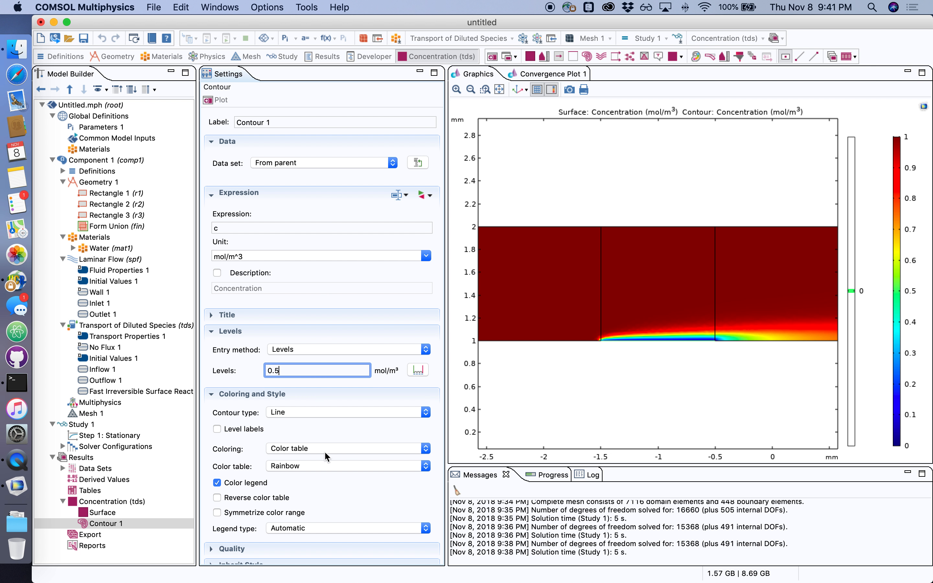
click(302, 449)
click(307, 459)
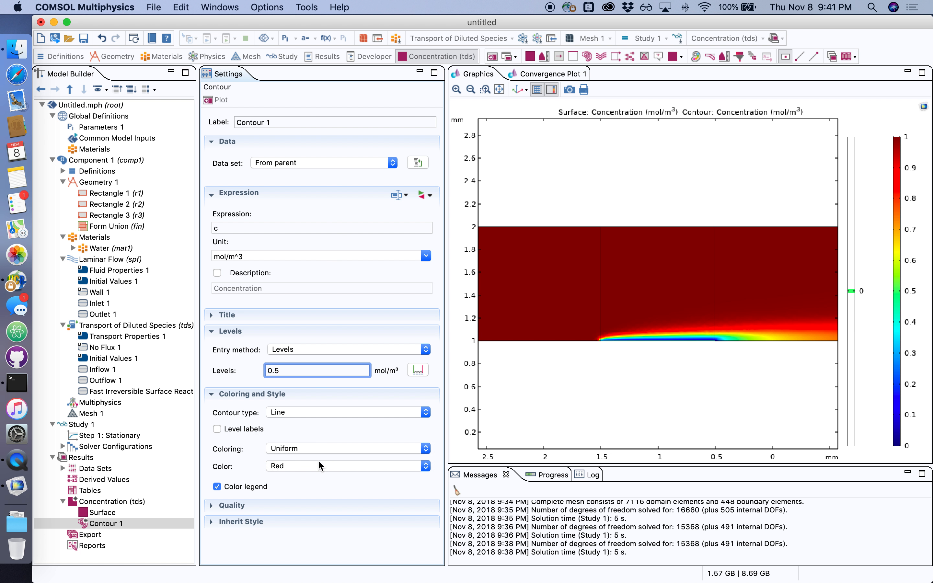
click(309, 464)
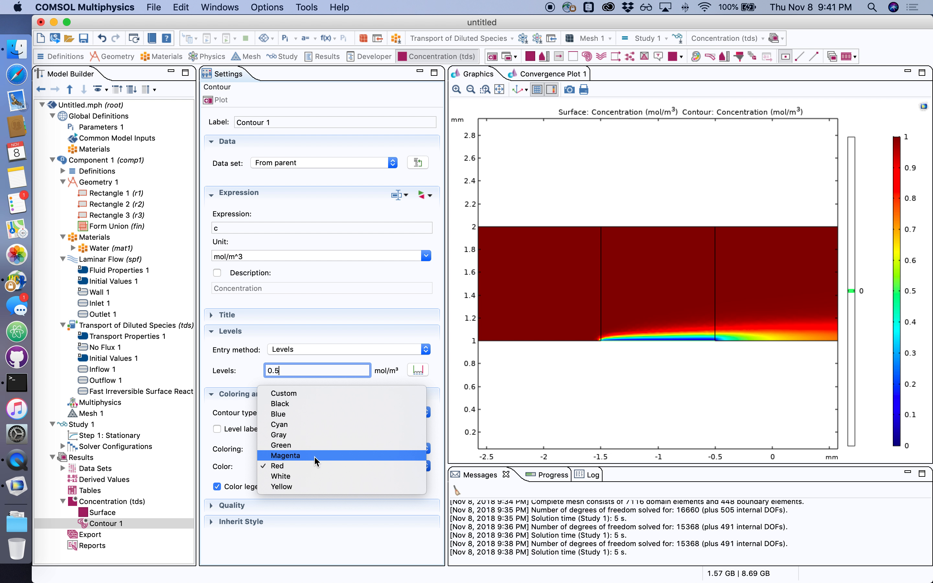
click(299, 404)
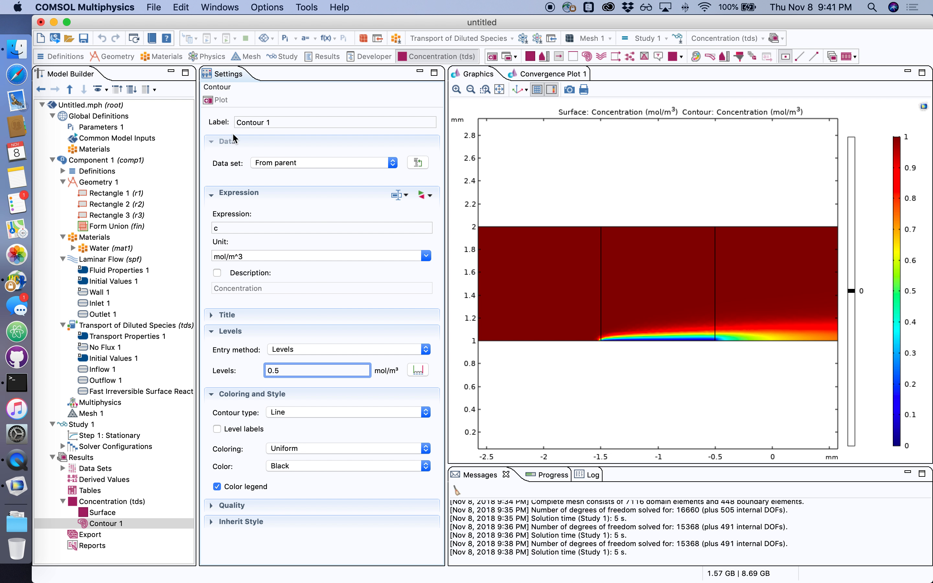
click(215, 101)
click(457, 89)
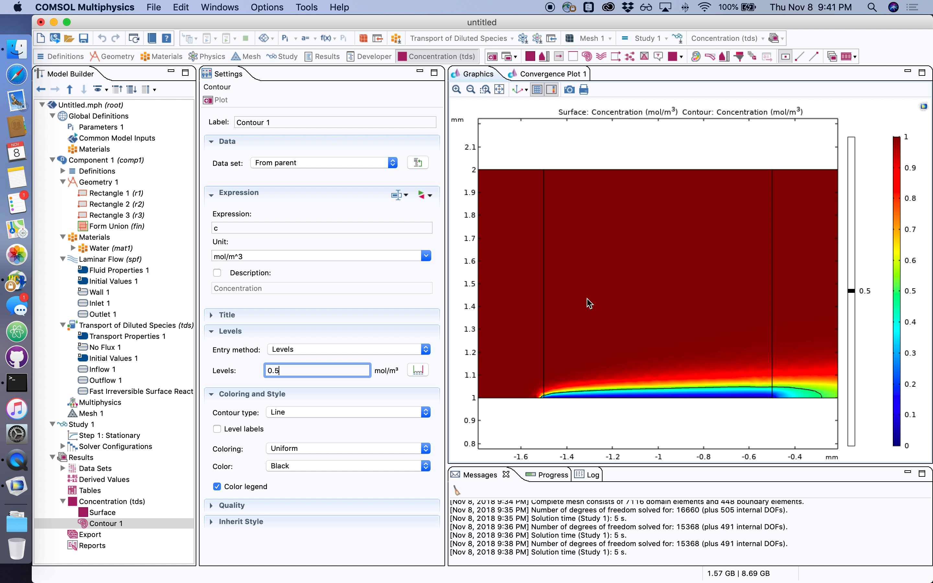
click(470, 89)
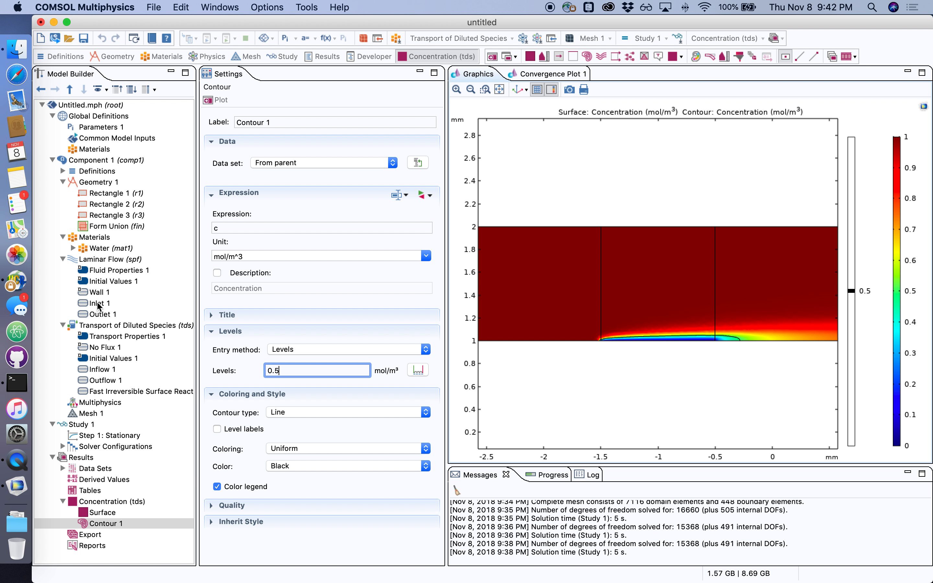
Set the inlet's normal inflow velocity to 0.0001 m/s and recompute the study
click(107, 304)
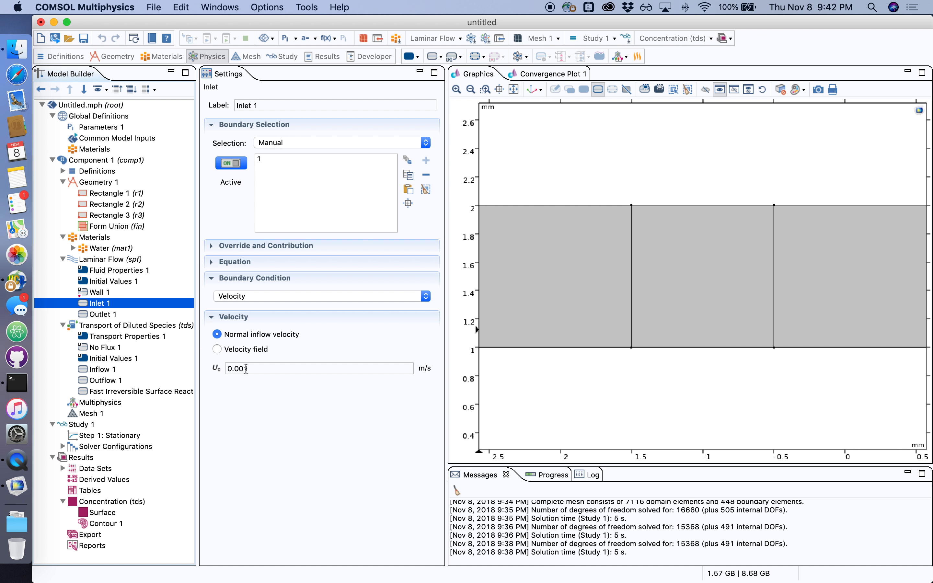
click(381, 367)
key(Left)
text(0)
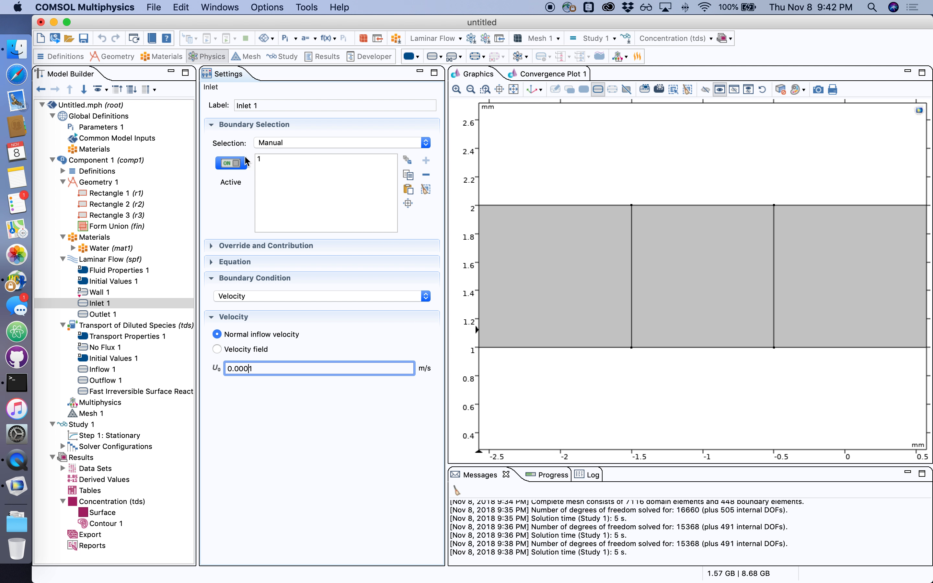
click(81, 425)
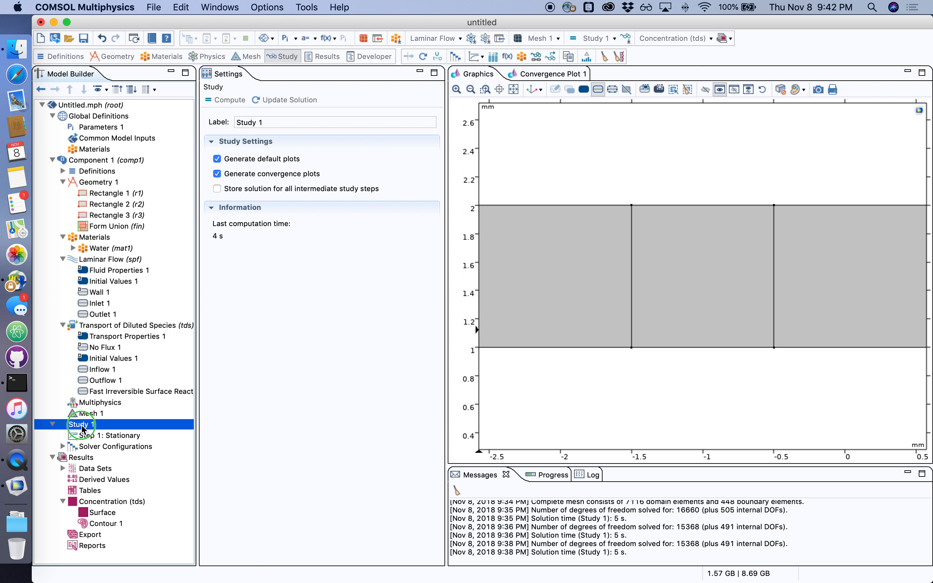
right_click(82, 424)
click(120, 277)
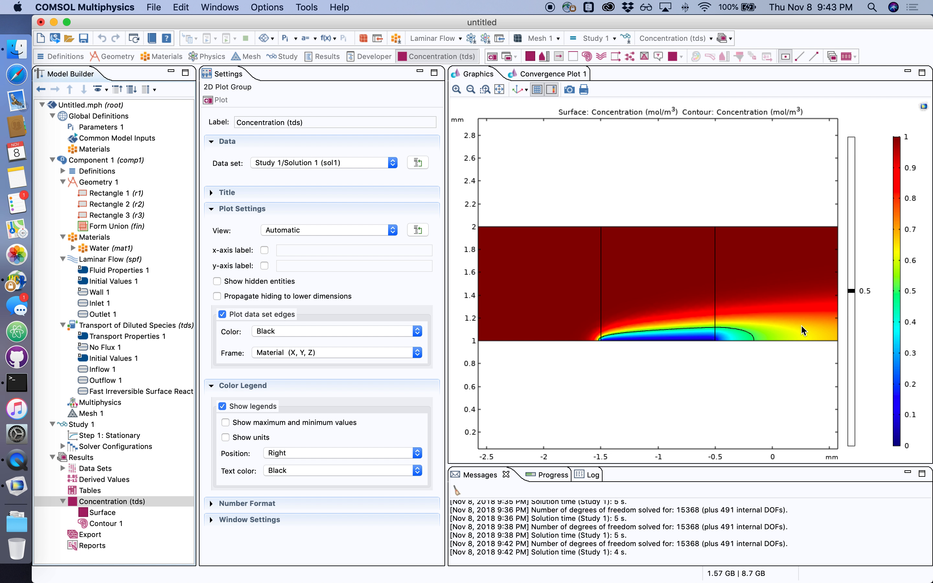
Set the inlet's normal inflow velocity to 0.00001 m/s and recompute the study
click(99, 303)
right_click(84, 425)
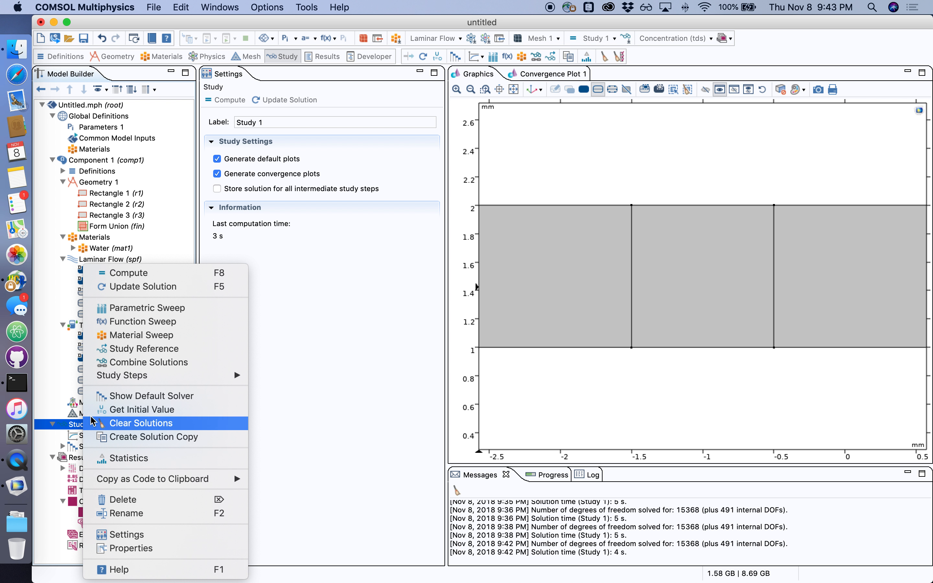
click(146, 272)
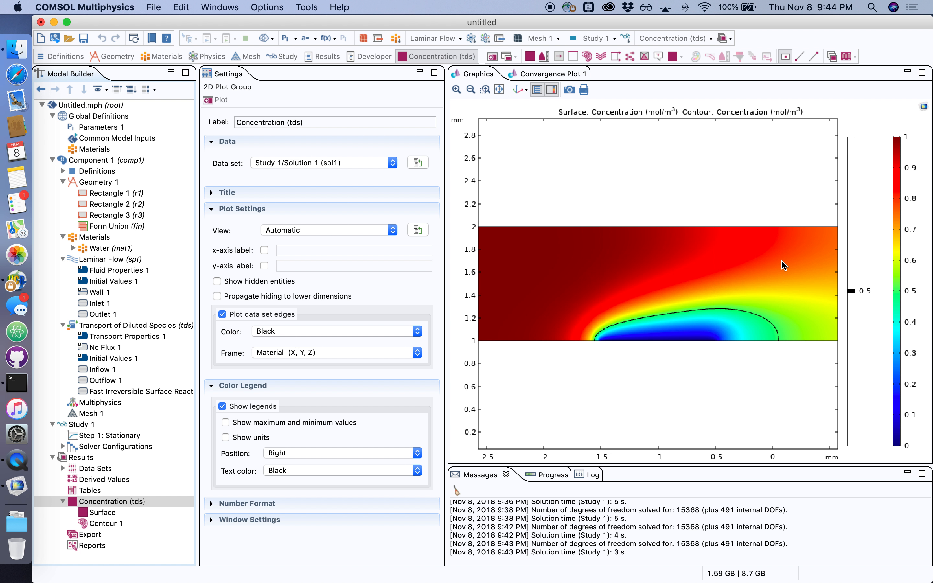
Set the inlet's normal inflow velocity to 0.000001 m/s and recompute the study
click(98, 304)
double_click(247, 364)
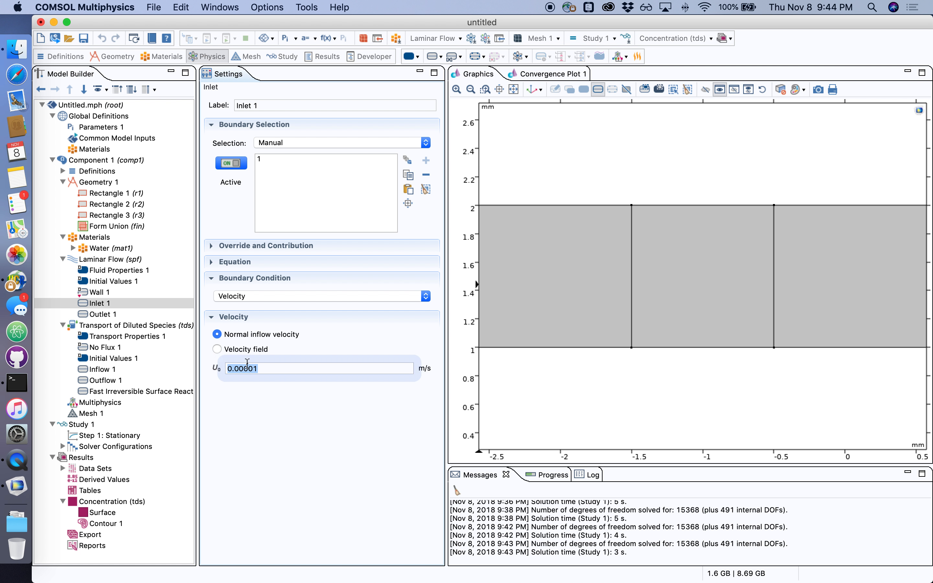
click(248, 365)
text(0)
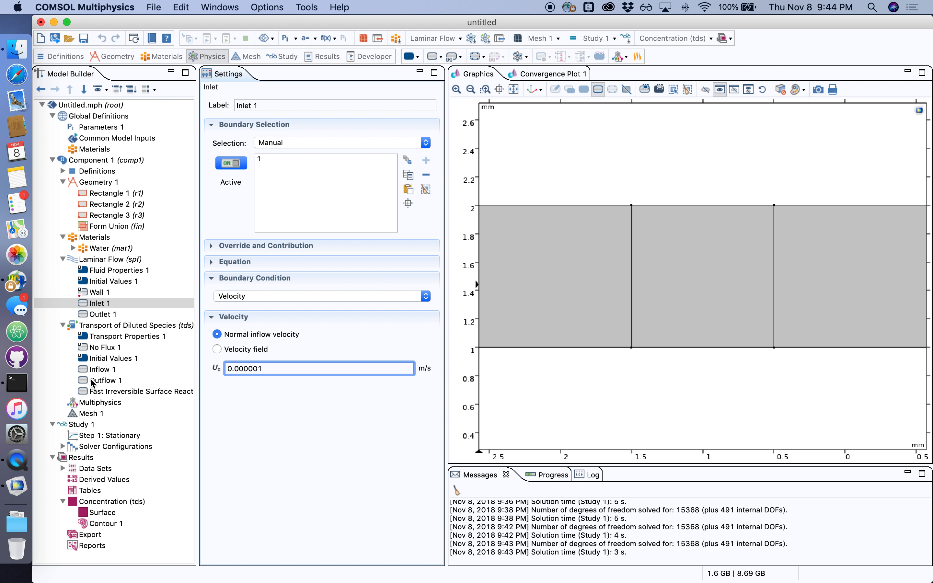
right_click(85, 425)
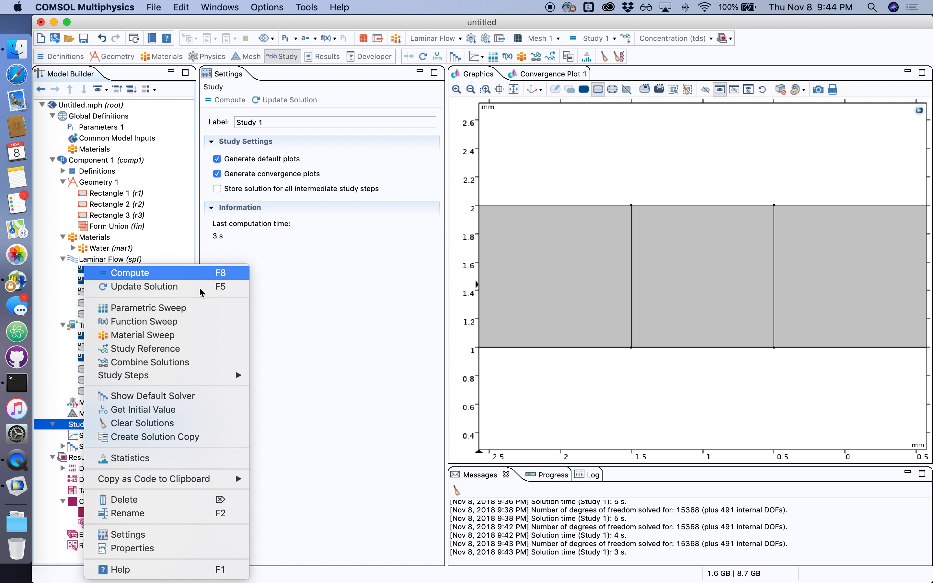
click(123, 271)
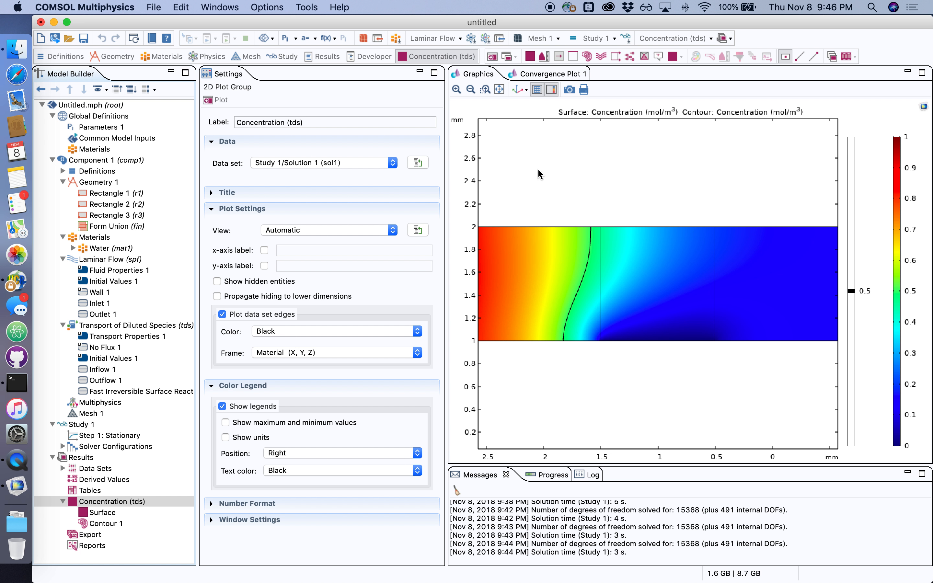
Set the inlet's normal inflow velocity to 0.0000001 m/s and recompute the study
click(495, 90)
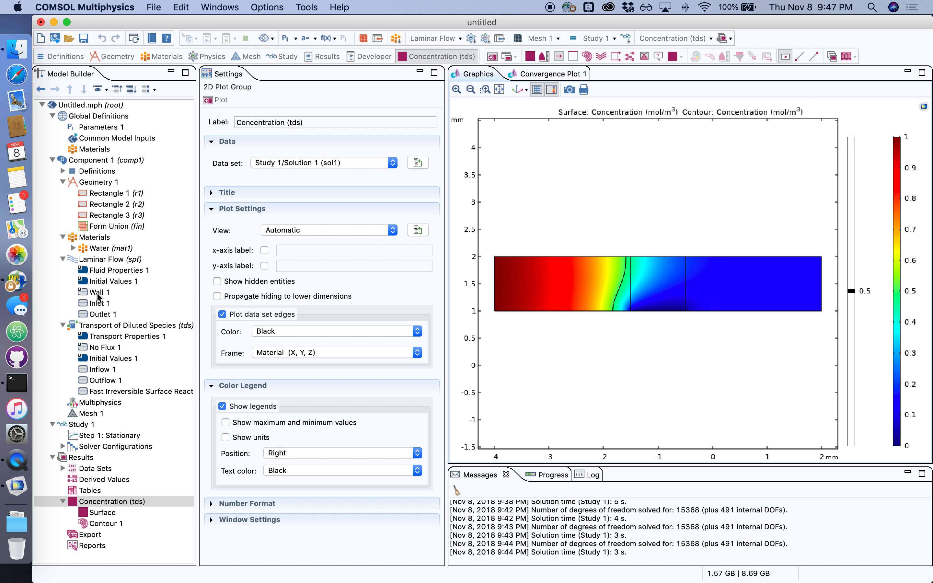
click(99, 304)
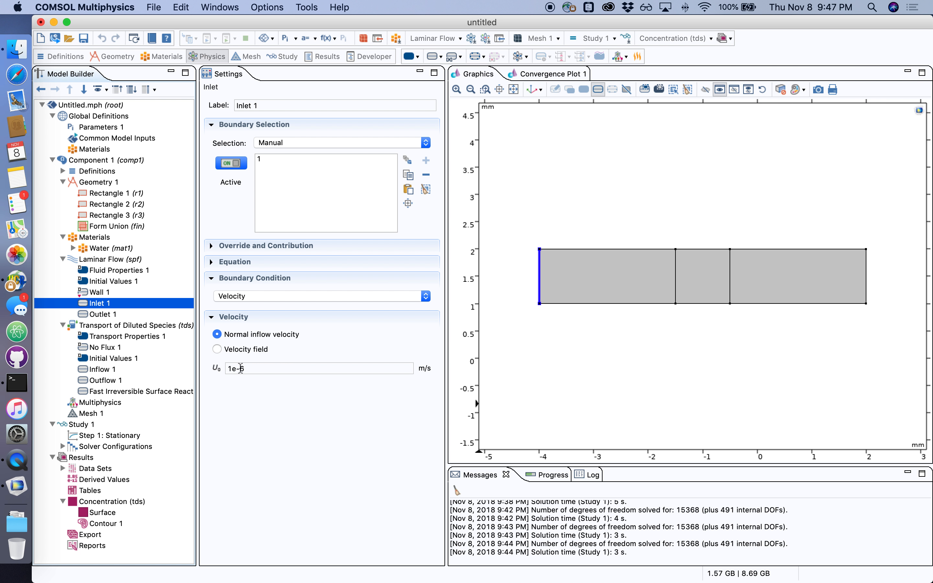
drag(241, 368, 245, 368)
key(Right)
text(0)
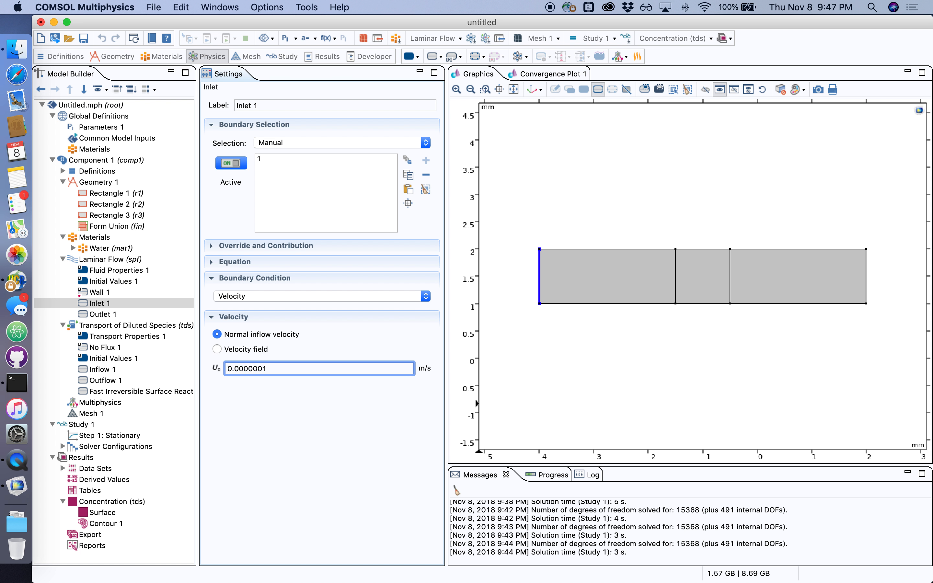
right_click(85, 425)
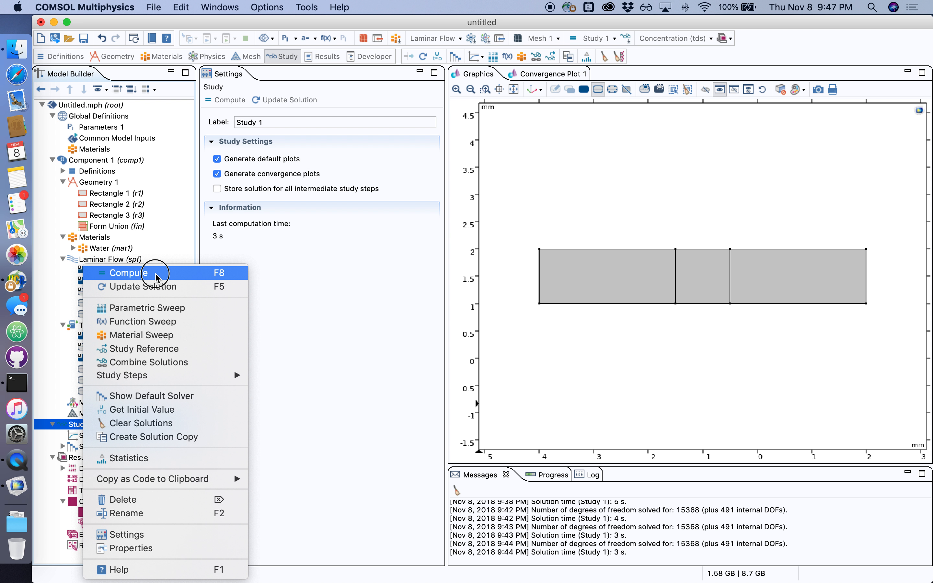
click(156, 273)
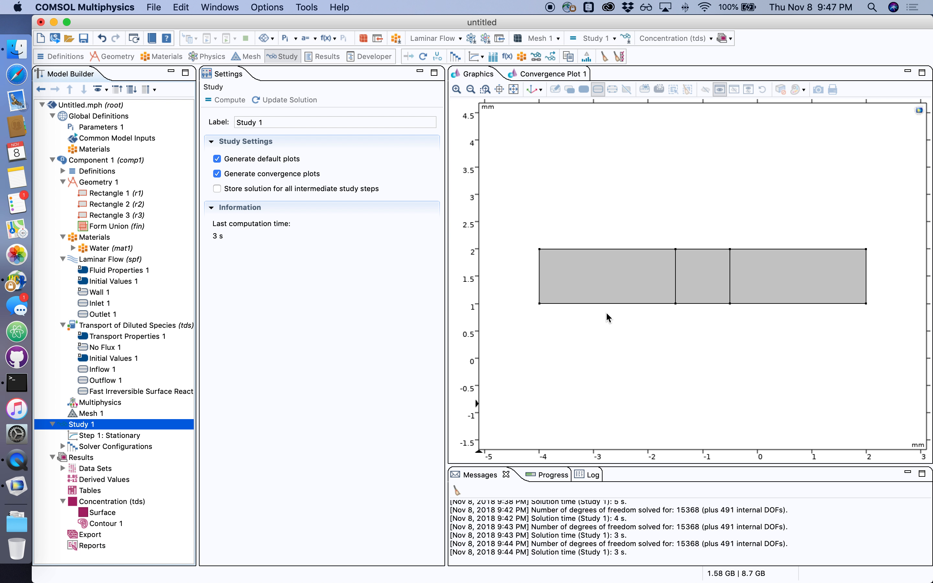